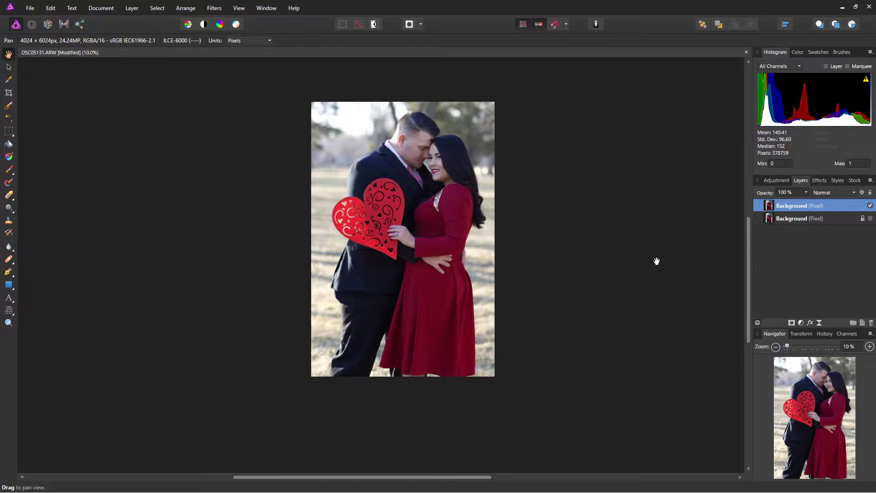
Add a Color Balance adjustment and set its Shadows to Cyan/Red 5%, Magenta/Green -5% and Yellow/Blue -10%.
left_click(869, 346)
scroll(586, 303, "up", 3)
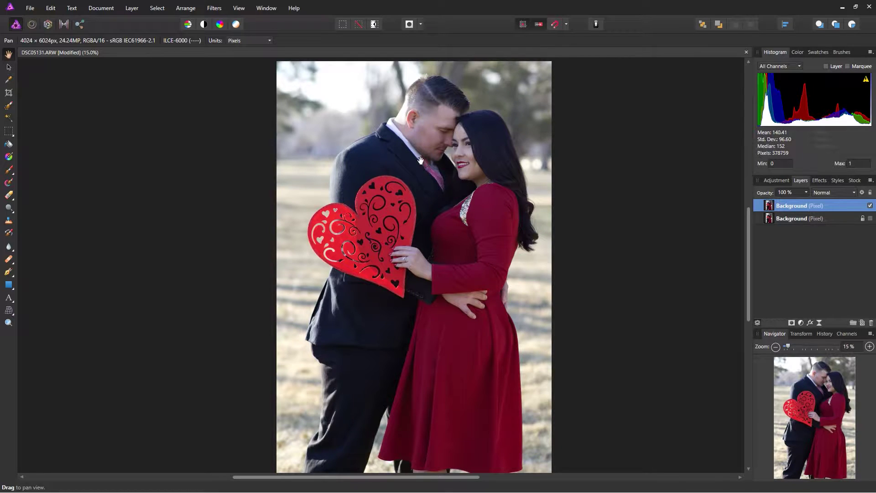
left_click(802, 322)
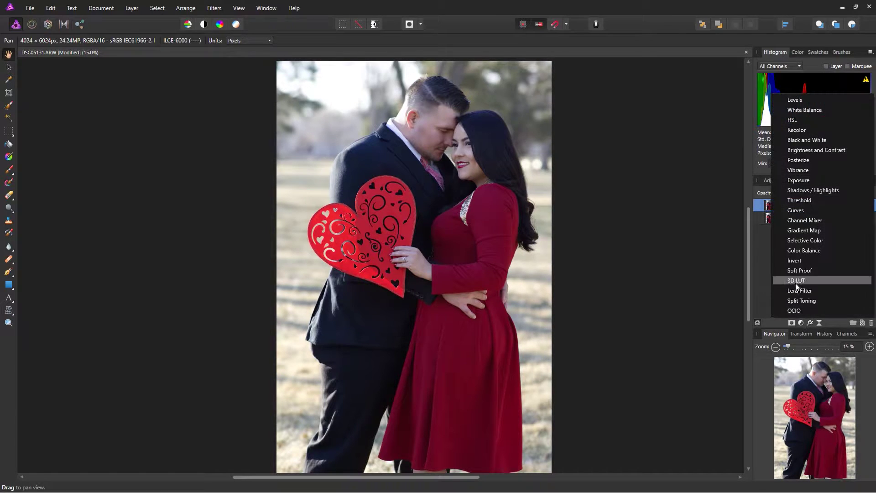
left_click(798, 251)
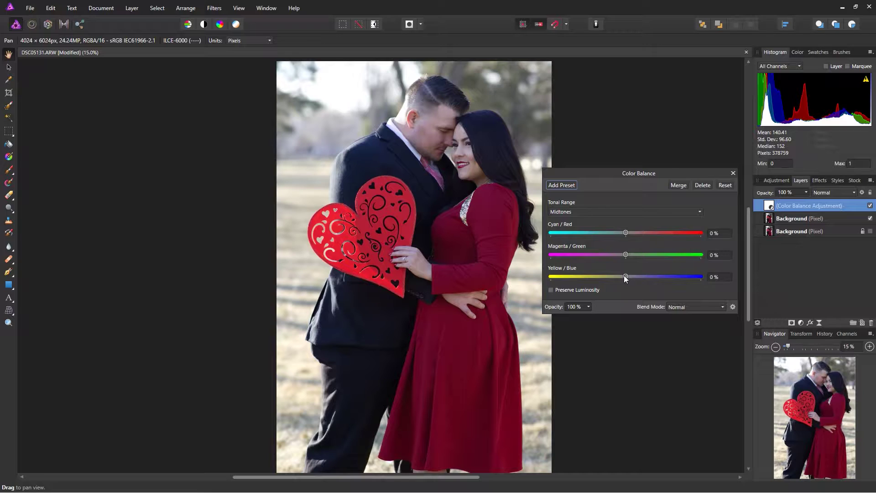
left_click_drag(625, 275, 622, 254)
left_click(625, 212)
left_click(611, 222)
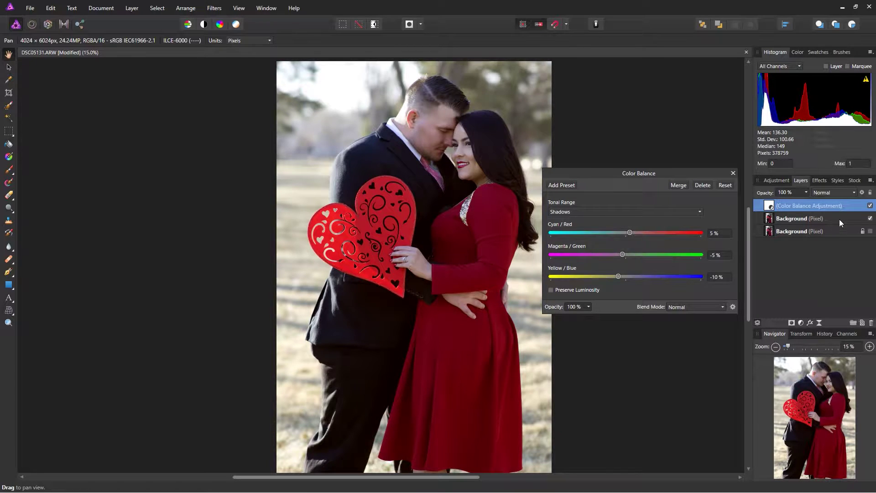
key("Escape")
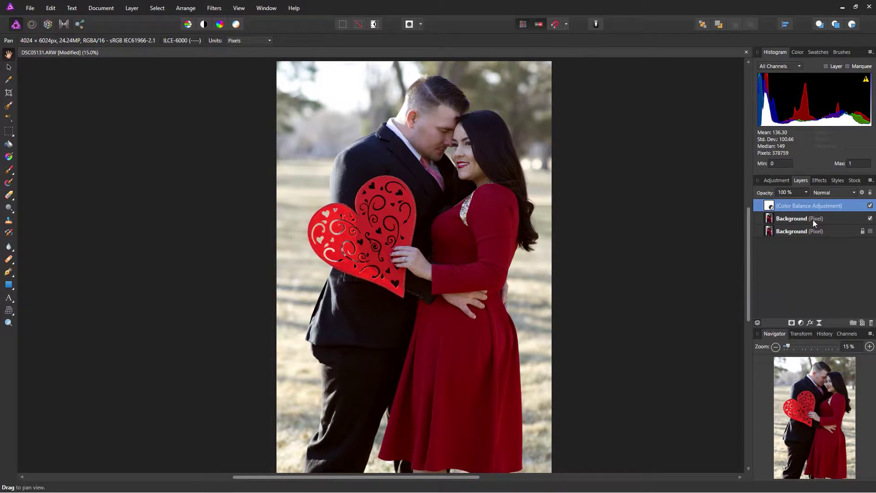
Toggle the Color Balance adjustment's visibility several times to compare the photo before and after.
left_click(870, 205)
left_click(870, 205)
left_click(870, 205)
left_click(870, 205)
left_click(870, 205)
left_click(869, 205)
Nest the Color Balance adjustment inside the unlocked Background layer.
double_click(787, 206)
left_click_drag(787, 205, 789, 220)
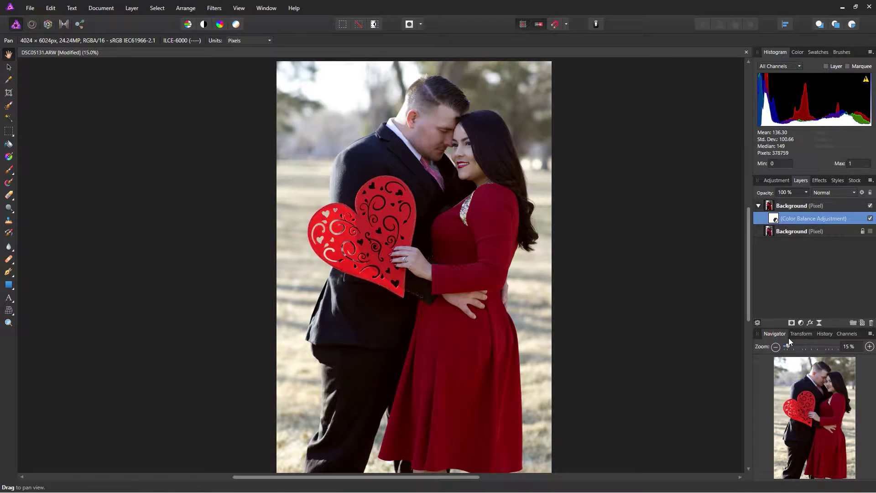
left_click(775, 346)
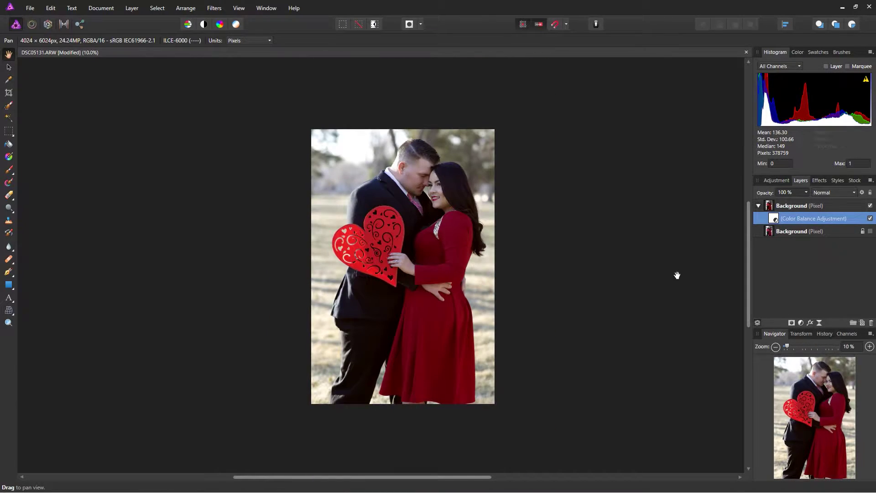
left_click(869, 346)
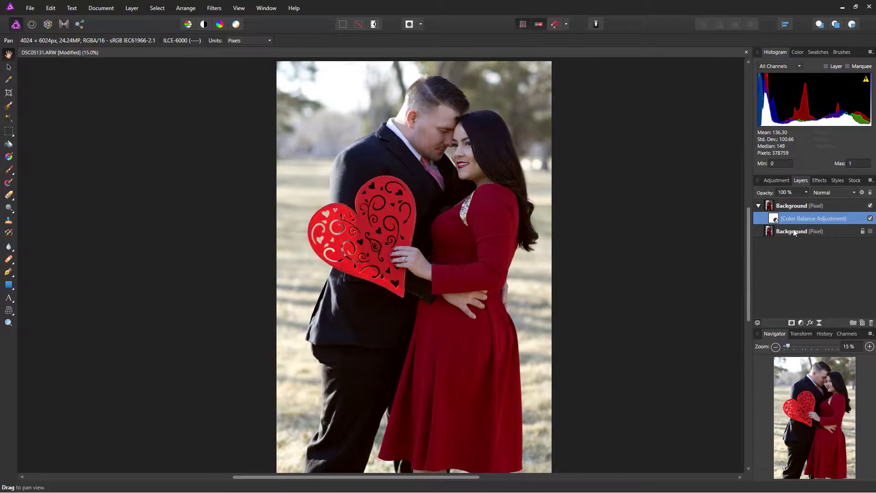
Create a merged copy of the visible layers on top and hide the collapsed Background layer beneath it.
left_click(792, 208)
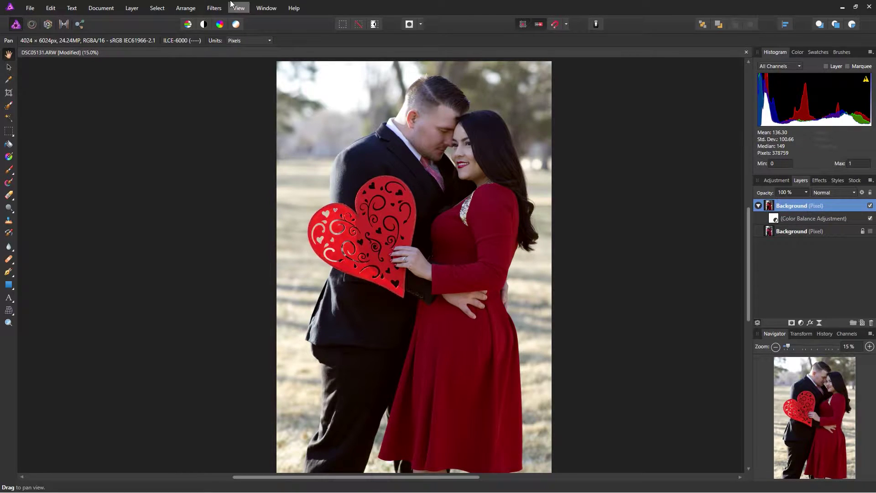
left_click(132, 7)
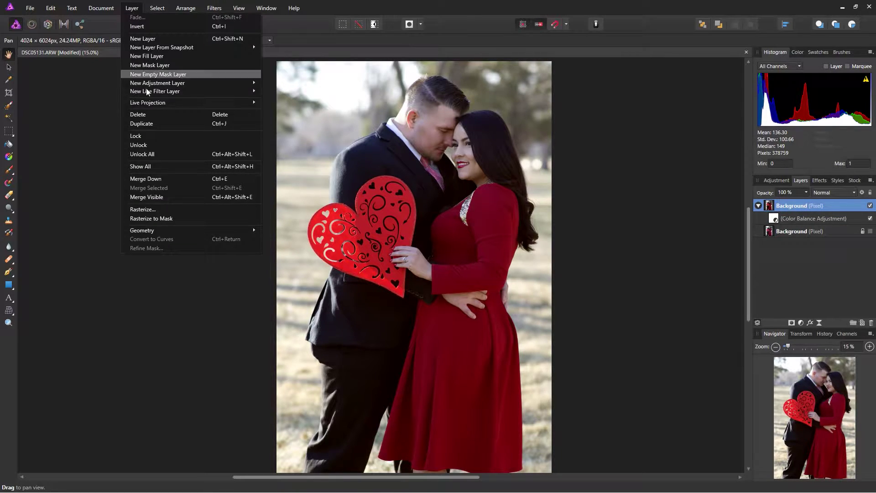
left_click(158, 197)
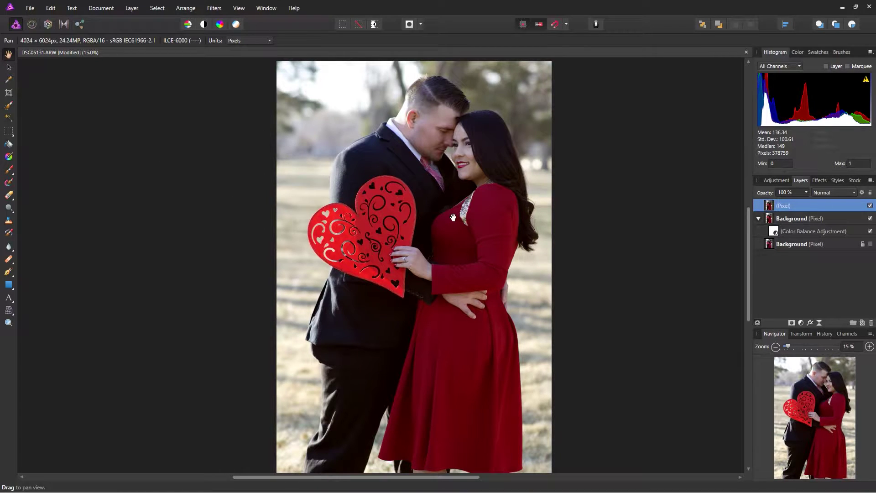
left_click(759, 218)
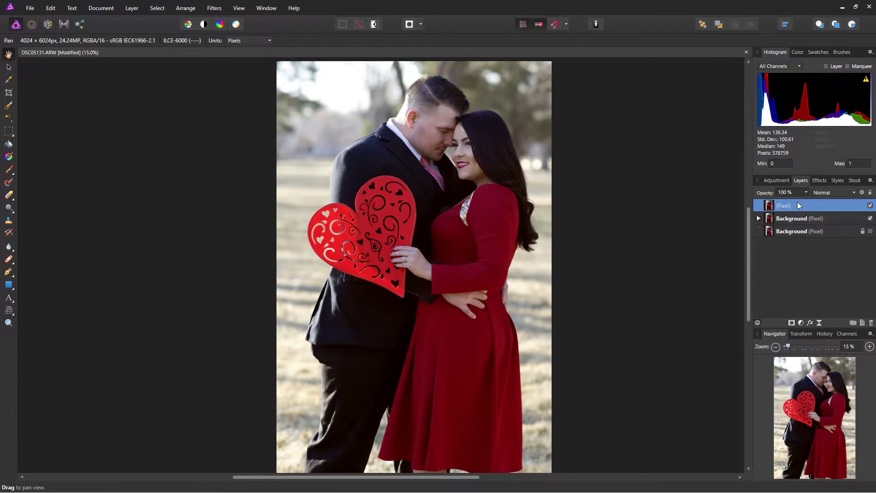
left_click(870, 219)
left_click(776, 347)
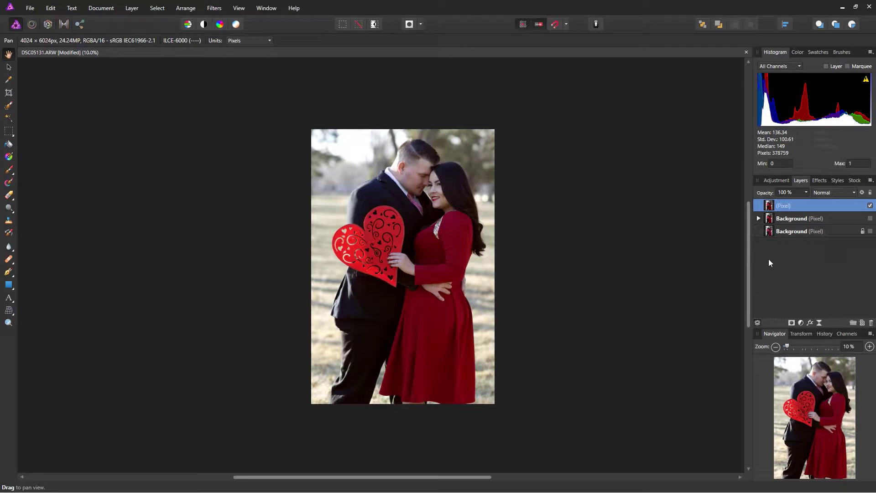
Select the couple and the red heart on the merged layer with the Selection Brush, snapping to edges.
left_click(10, 108)
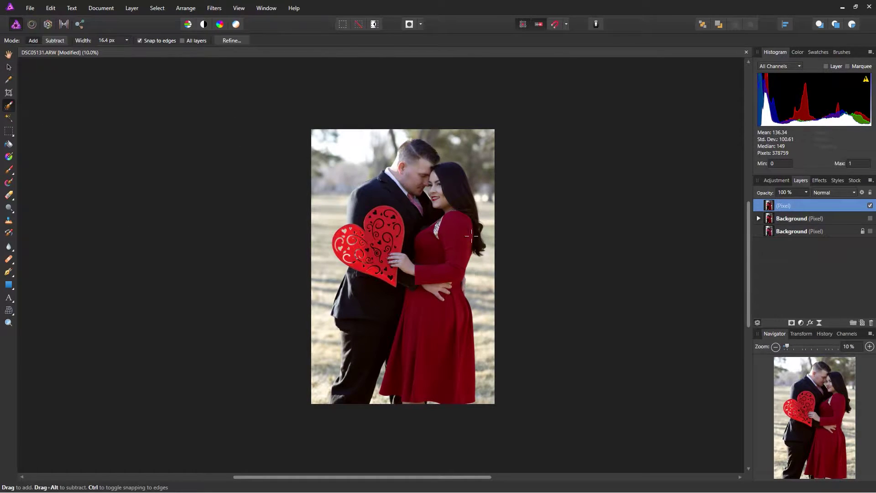
key("ctrl+plus")
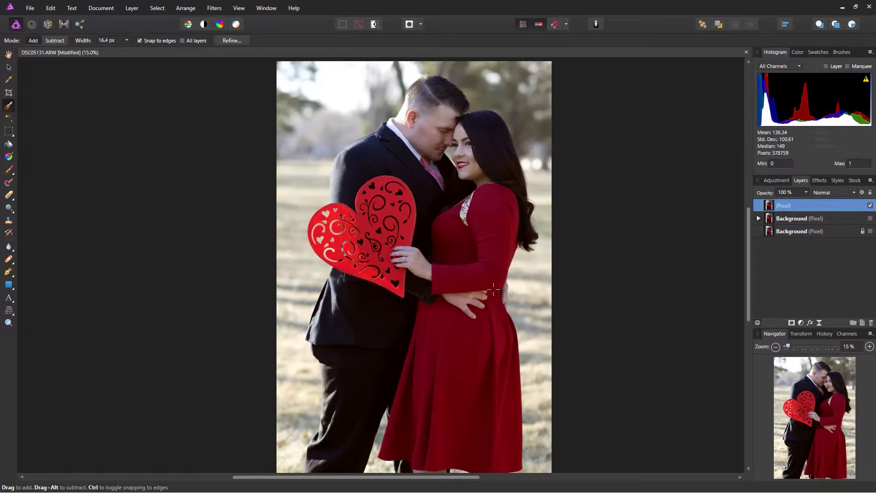
key("bracketright")
key("bracketright")
key("bracketright")
key("bracketright")
key("bracketright")
key("bracketright")
key("bracketleft")
mouse_move(421, 106)
left_mouse_down()
mouse_move(424, 157)
mouse_move(463, 149)
mouse_move(477, 227)
mouse_move(463, 261)
mouse_move(453, 352)
mouse_move(406, 365)
mouse_move(376, 337)
mouse_move(392, 288)
mouse_move(391, 199)
left_mouse_up()
key("bracketleft")
key("bracketleft")
key("bracketleft")
key("bracketleft")
mouse_move(361, 160)
left_mouse_down()
mouse_move(388, 130)
mouse_move(354, 151)
mouse_move(344, 176)
mouse_move(342, 166)
mouse_move(333, 231)
mouse_move(347, 266)
mouse_move(330, 296)
left_mouse_up()
scroll(378, 424, "down", 1)
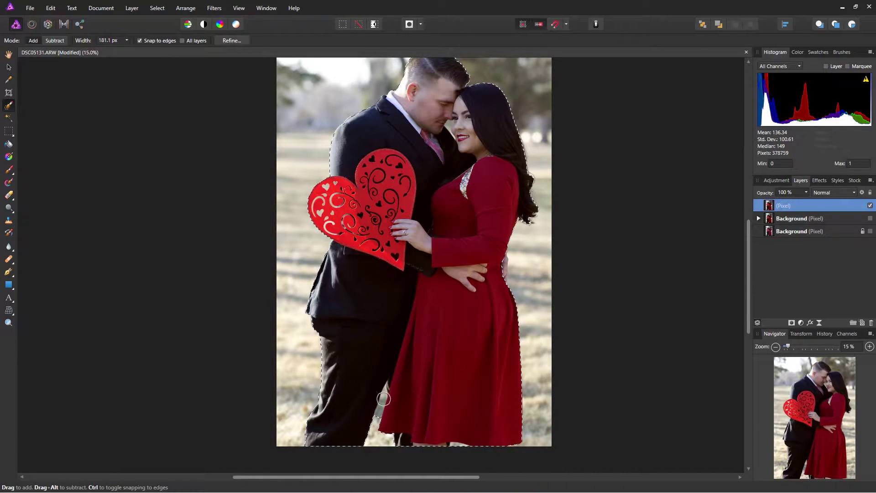
Touch up the couple's selection around the legs and the woman's waist with an 80.3 px Selection Brush.
key("bracketleft")
key("bracketleft")
key("bracketleft")
key("bracketleft")
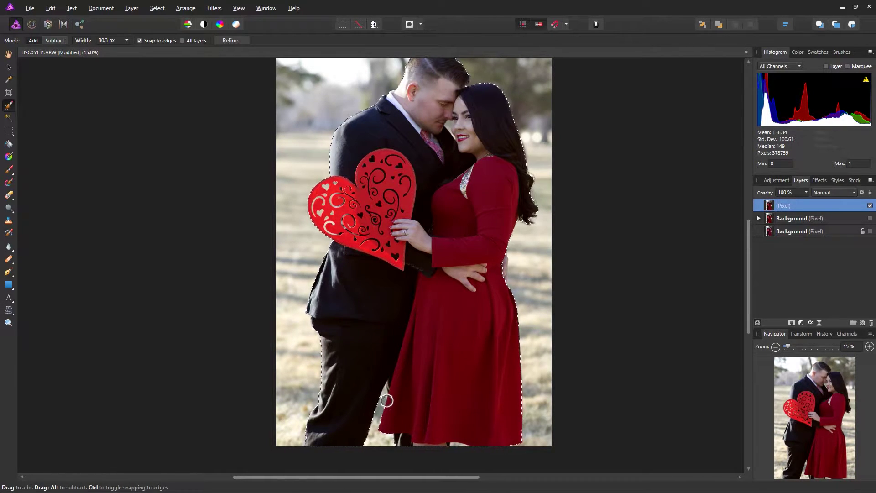
scroll(397, 424, "down", 1)
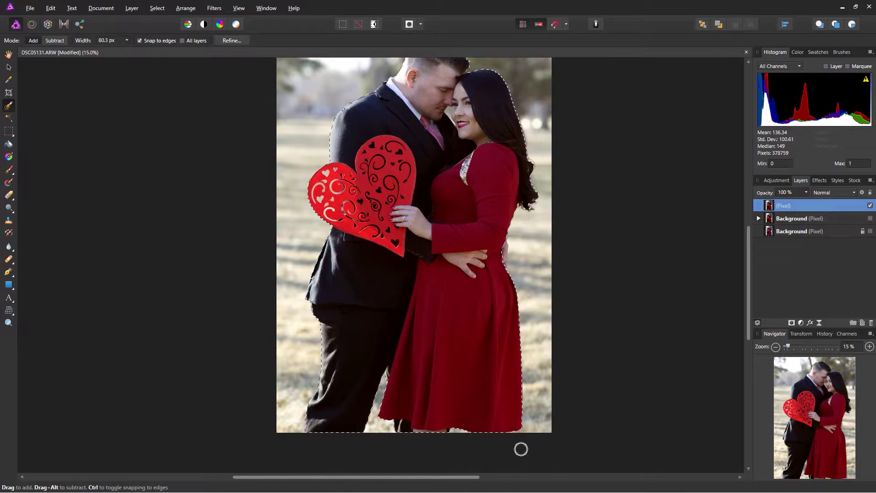
scroll(487, 419, "up", 3)
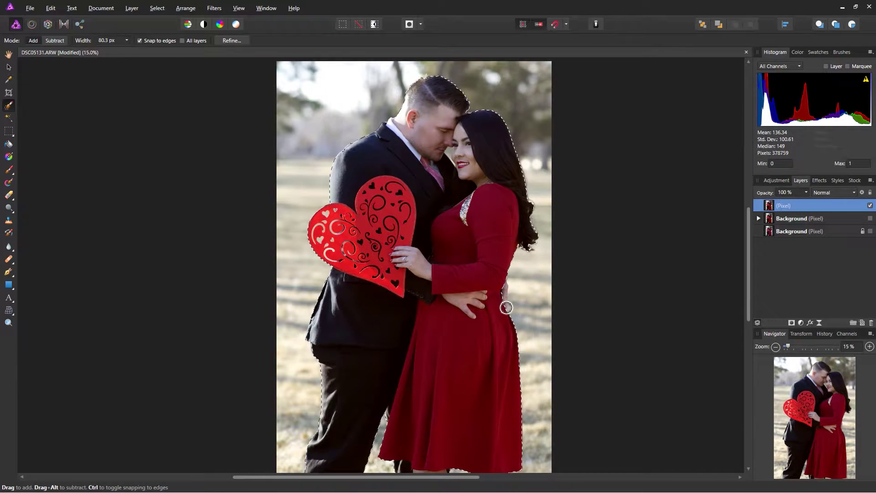
left_click(498, 311)
left_click(775, 347)
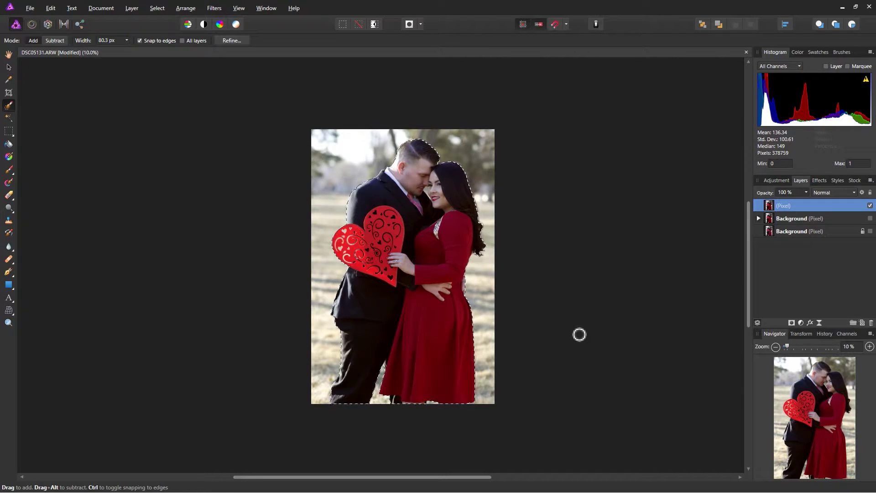
Refine the selection with a 268 px Matte brush along both people's hair and between their faces, outputting to Selection.
left_click(231, 41)
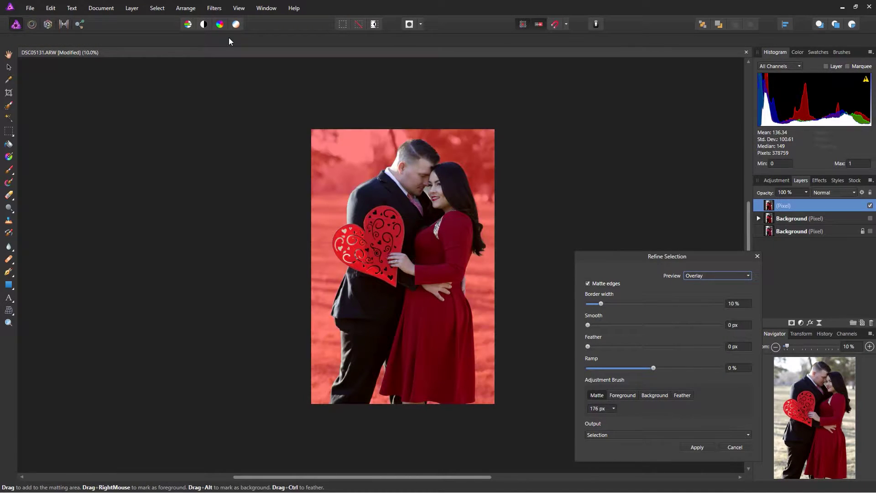
key("bracketright")
left_click_drag(409, 137, 434, 144)
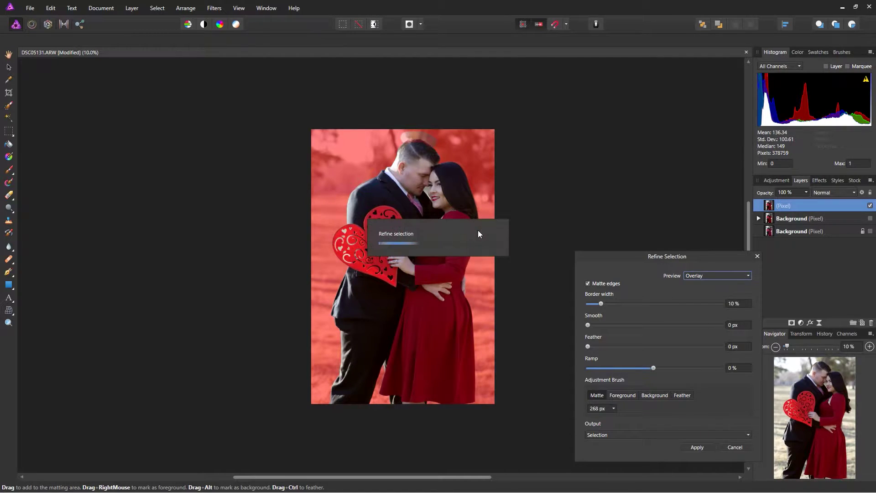
left_click_drag(475, 206, 474, 254)
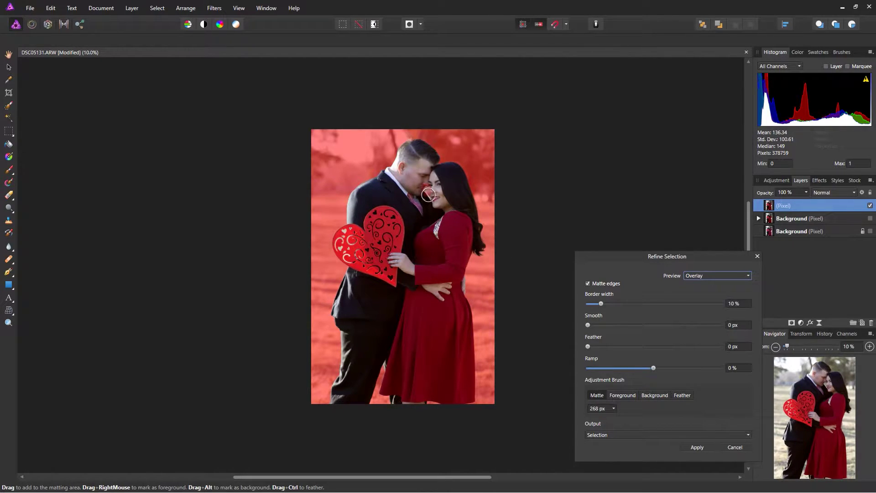
left_click(428, 196)
left_click(697, 447)
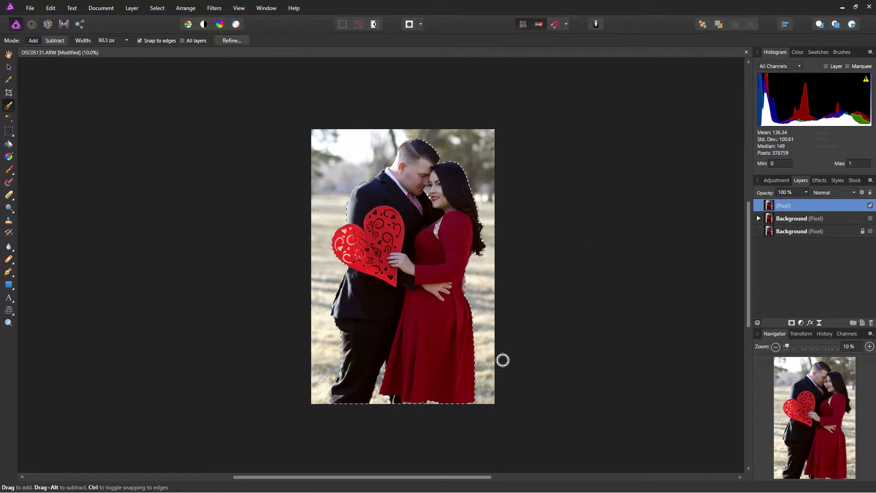
Duplicate the selected couple onto a new layer, deselect, and name that layer COUPLE.
key("ctrl+j")
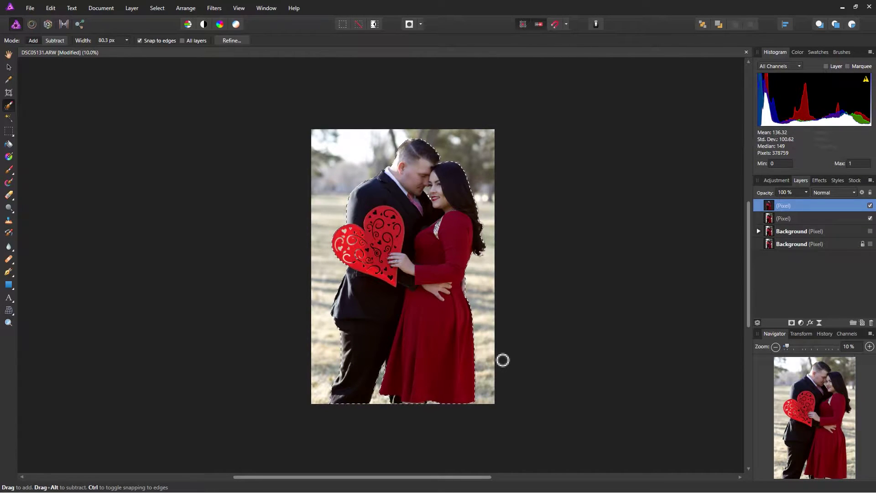
key("ctrl+d")
double_click(789, 206)
type("COUPLE")
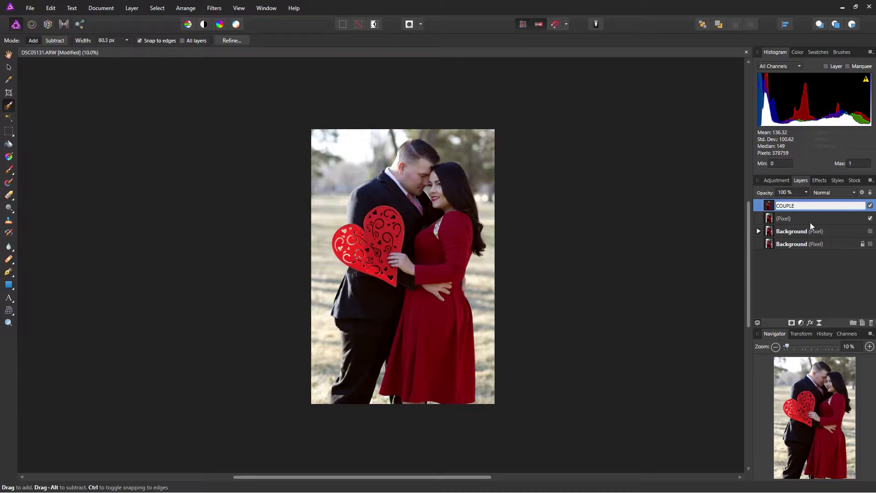
key("Return")
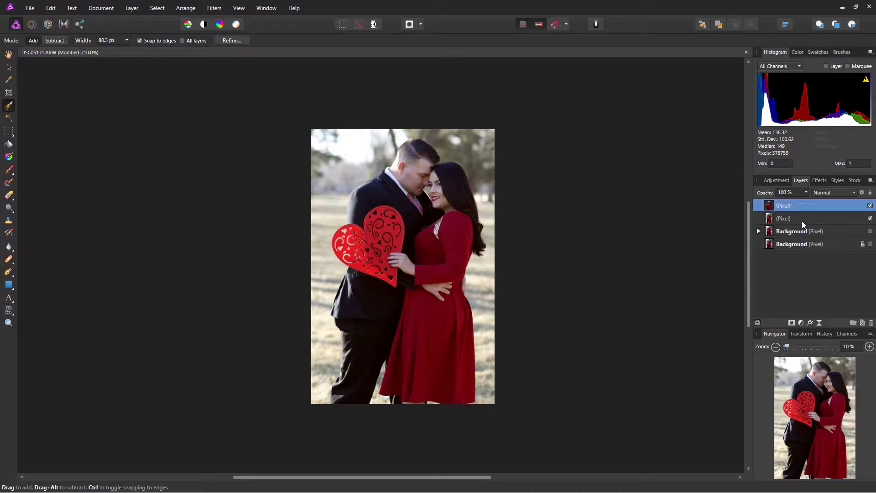
Rename the merged pixel layer below COUPLE to BACKGROUND.
left_click(798, 219)
double_click(796, 218)
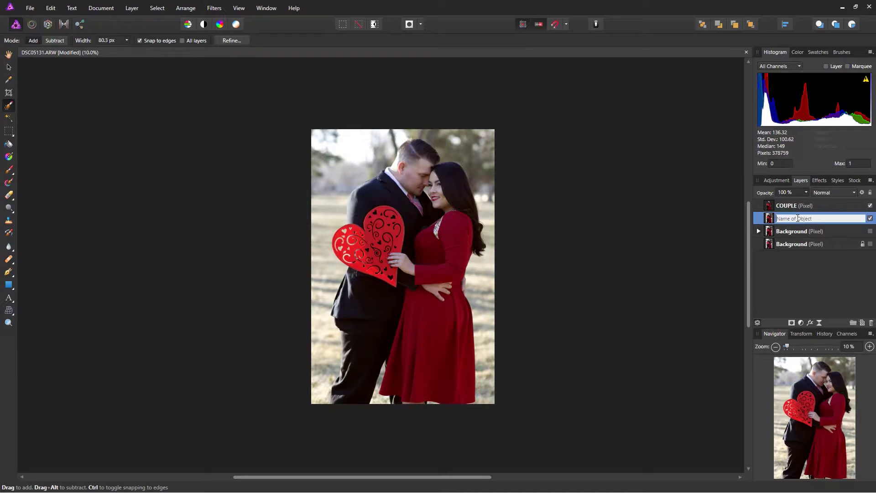
type("BACKGROUND")
key("Return")
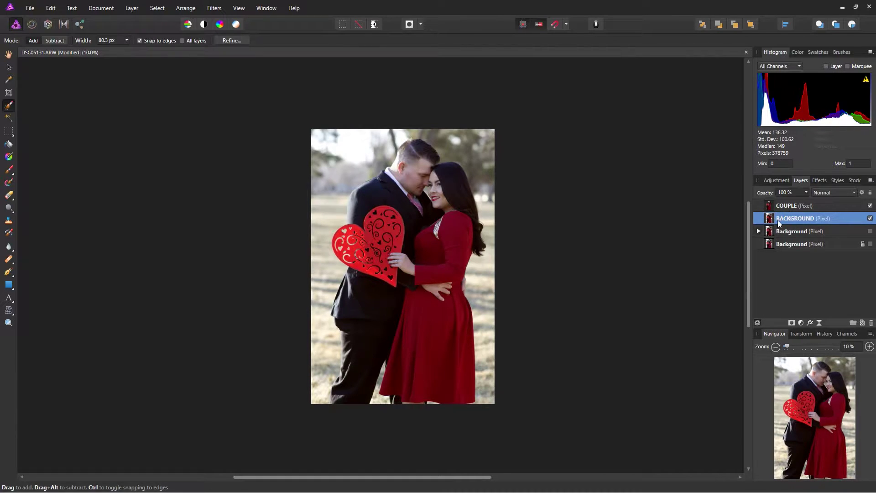
Add a Curves adjustment that darkens the shadows and keeps the highlights near the original line, and nest it inside BACKGROUND.
left_click(800, 323)
left_click(795, 209)
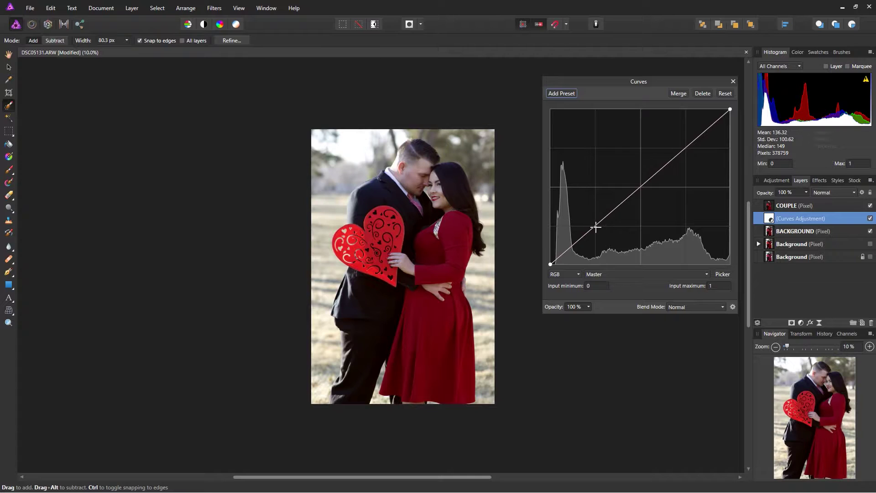
left_click_drag(594, 232, 598, 241)
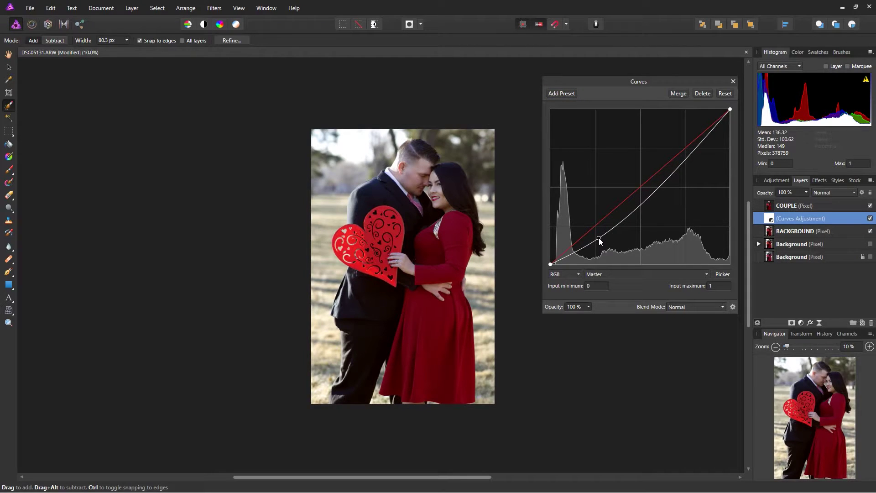
left_click_drag(651, 195, 651, 189)
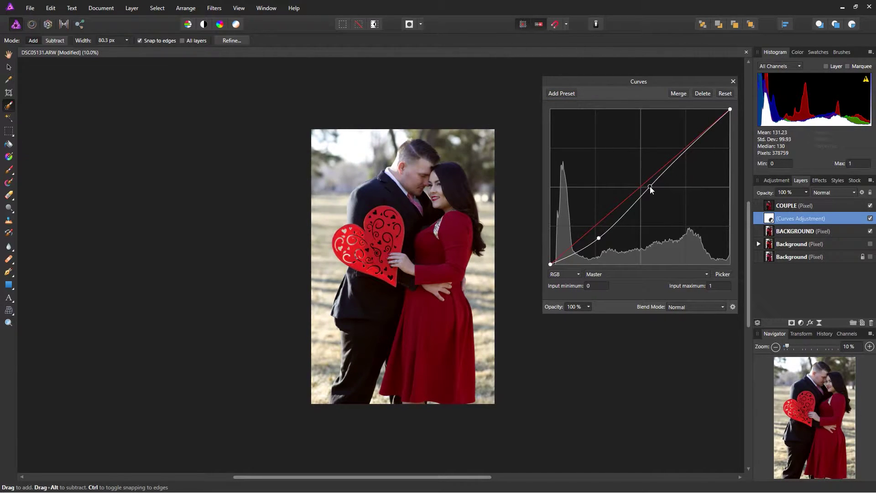
left_click_drag(599, 239, 601, 243)
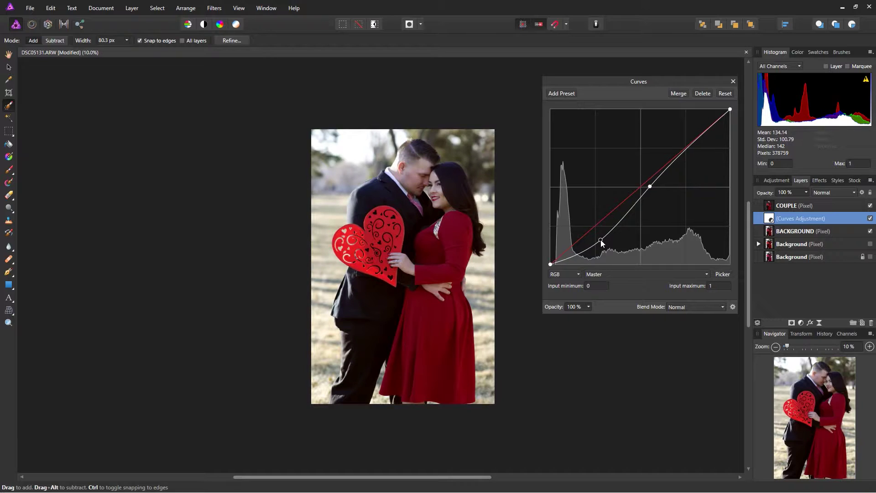
left_click_drag(676, 172, 678, 159)
left_click_drag(791, 219, 791, 231)
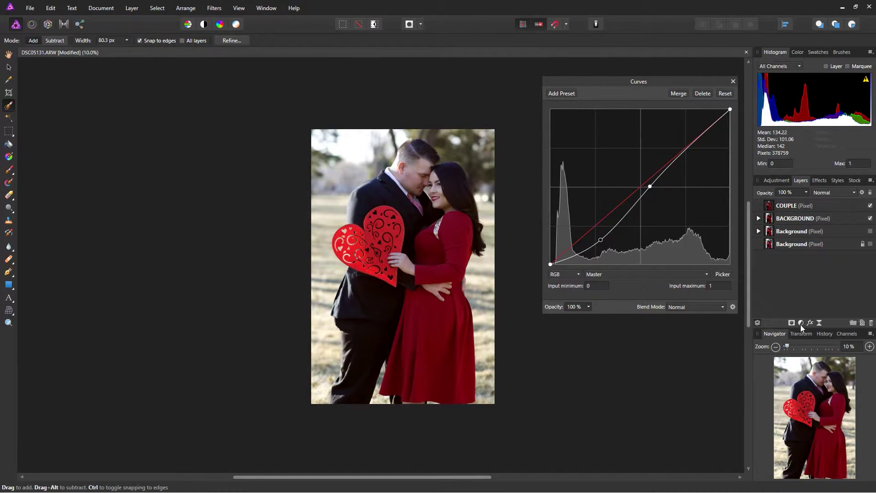
Add a Vibrance adjustment inside the BACKGROUND layer and raise its saturation slightly.
left_click(800, 323)
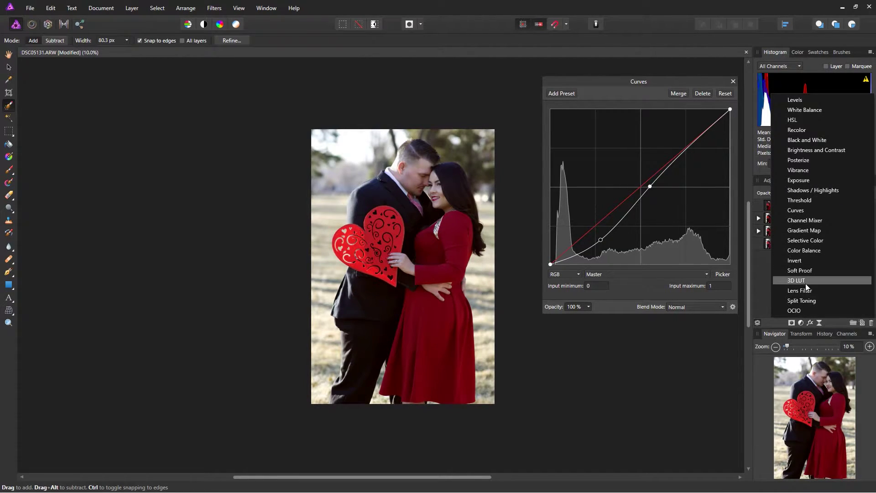
left_click(799, 175)
left_click_drag(625, 285, 640, 287)
left_click(733, 250)
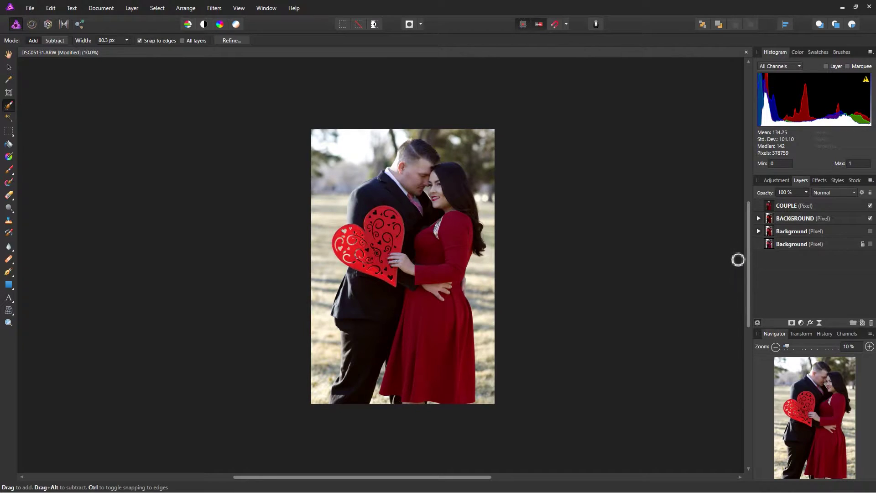
Add a Curves adjustment for the COUPLE layer, lift its midtones slightly, and nest it inside COUPLE.
left_click(769, 207)
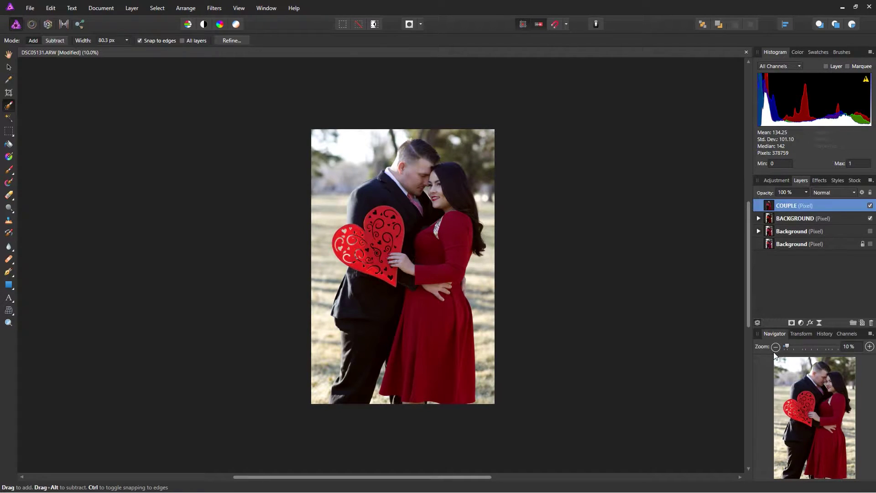
left_click(801, 323)
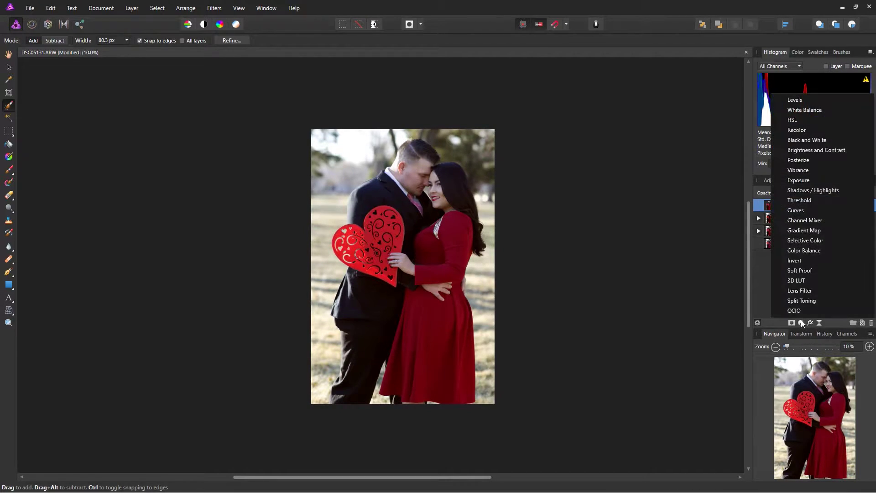
left_click(788, 210)
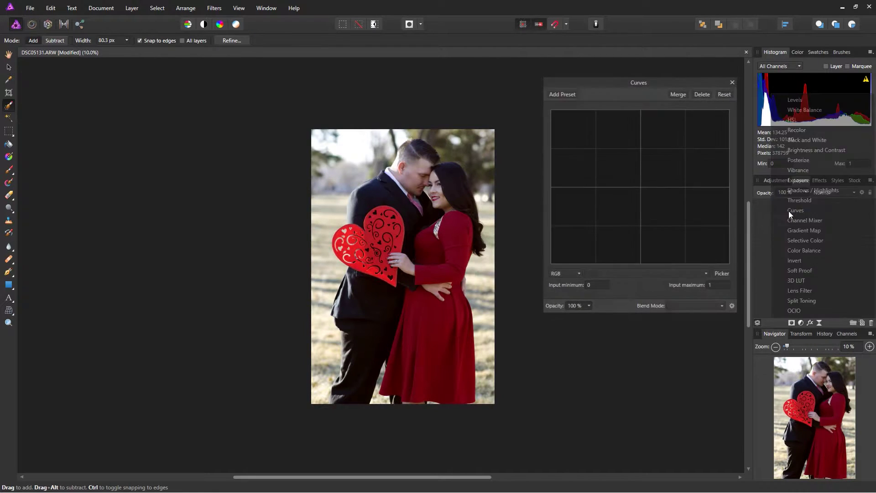
left_click_drag(633, 190, 630, 187)
left_click_drag(795, 206, 796, 221)
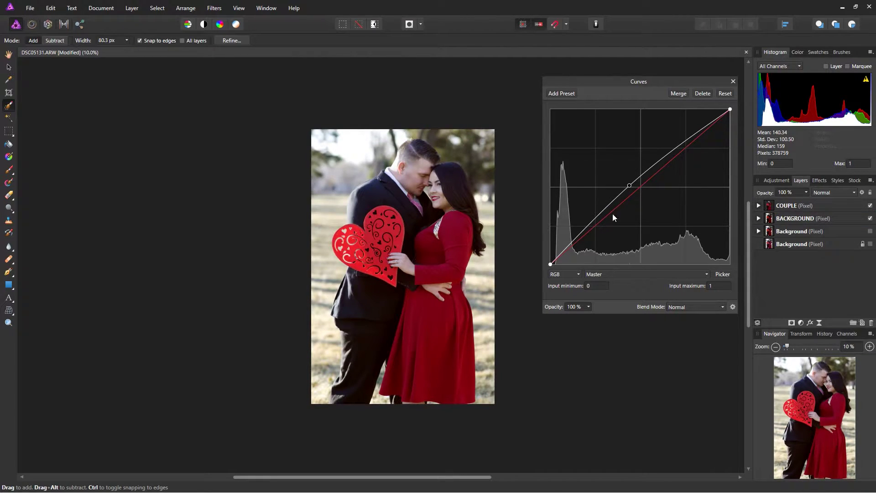
Refine the couple's curve by shifting the midtone point toward the shadows and adding a shadow point close to the original line.
mouse_move(632, 188)
left_mouse_down()
mouse_move(648, 207)
mouse_move(623, 171)
mouse_move(655, 218)
mouse_move(631, 182)
mouse_move(639, 198)
mouse_move(625, 180)
mouse_move(621, 194)
left_mouse_up()
left_click_drag(583, 234, 583, 241)
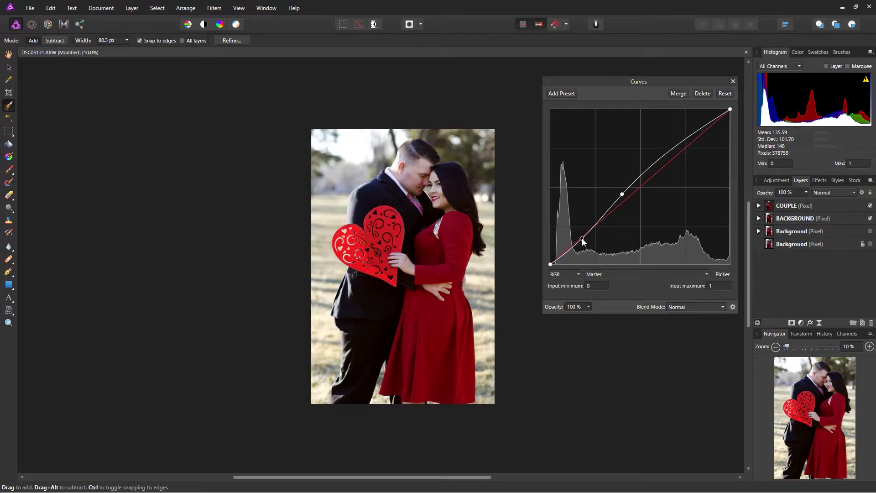
left_click_drag(582, 238, 582, 237)
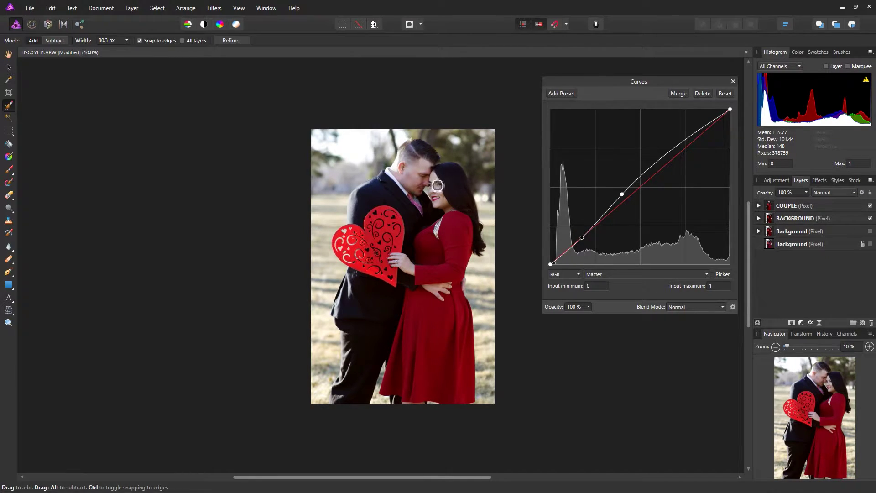
left_click(732, 81)
Add an HSL adjustment above BACKGROUND and set the Yellows hue shift to 25.7°.
left_click(795, 218)
left_click(801, 322)
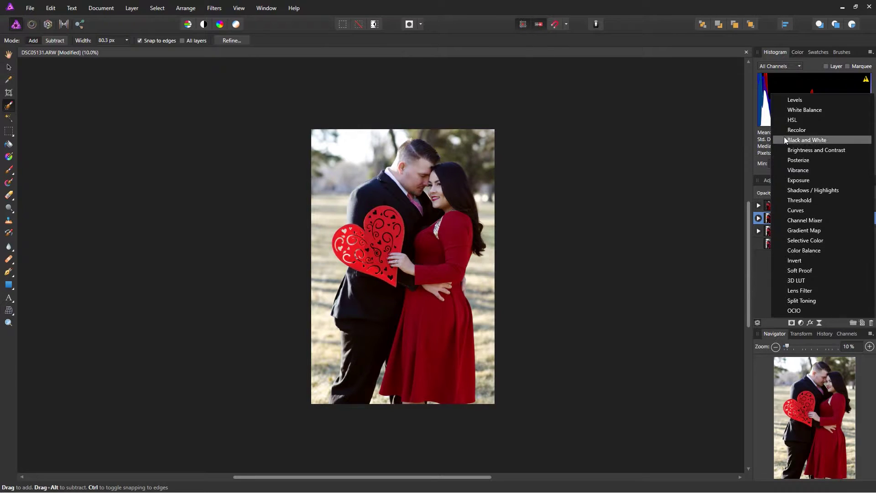
left_click(793, 120)
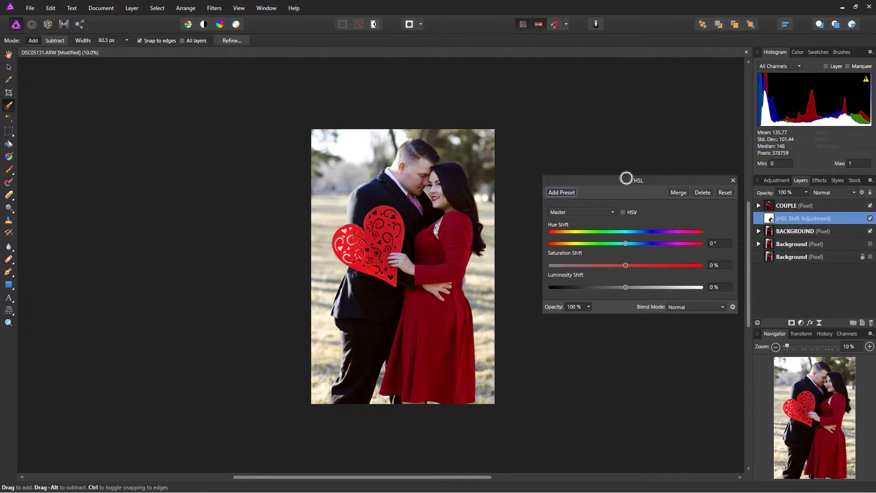
left_click_drag(623, 181, 618, 140)
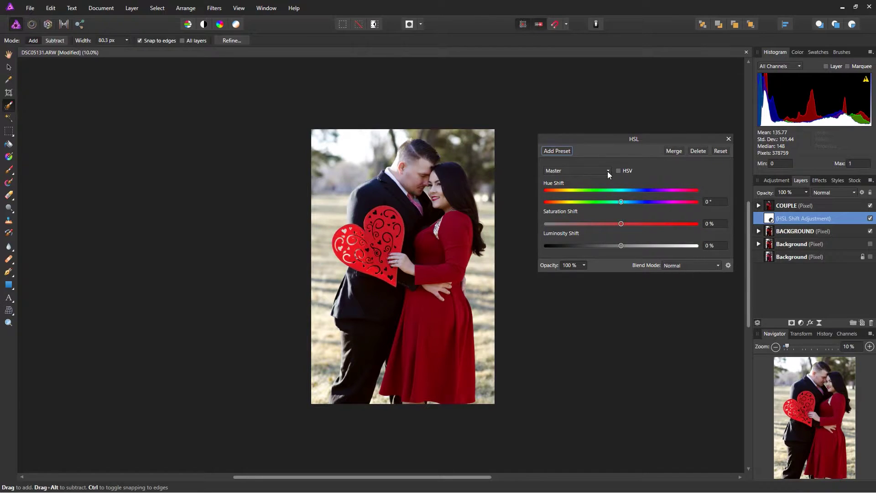
left_click(607, 172)
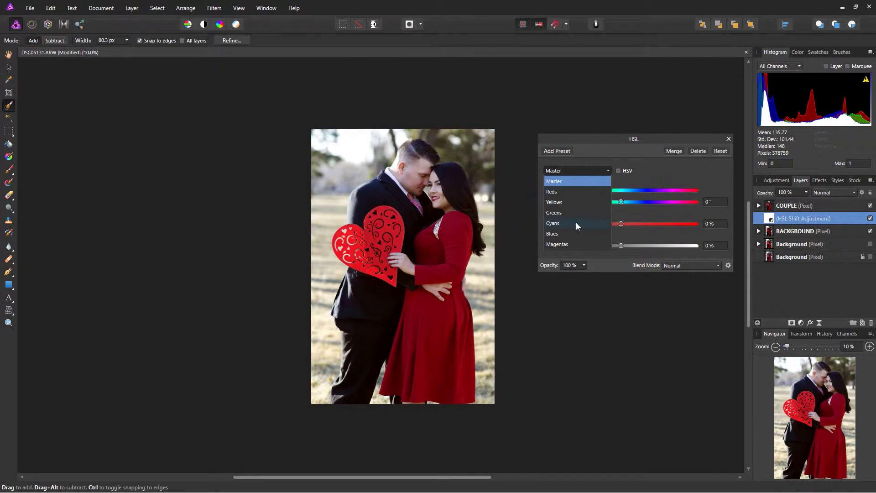
left_click(554, 202)
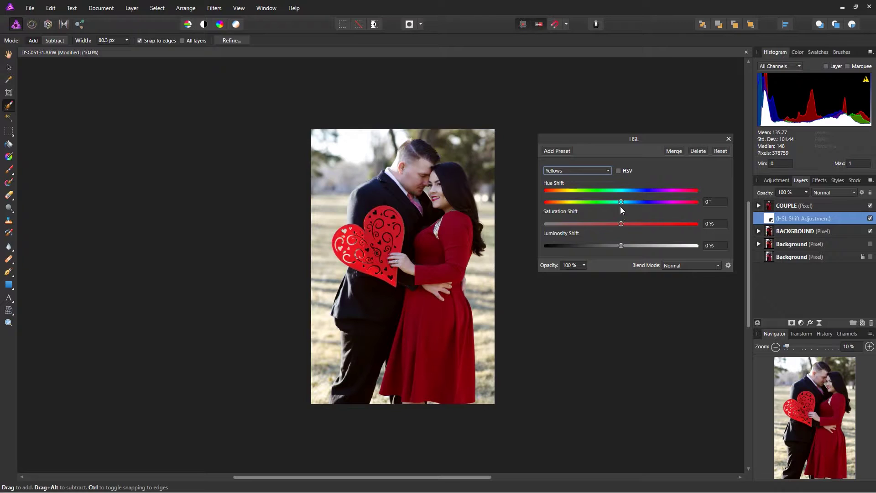
mouse_move(621, 202)
left_mouse_down()
mouse_move(632, 204)
mouse_move(612, 201)
mouse_move(642, 206)
mouse_move(631, 205)
left_mouse_up()
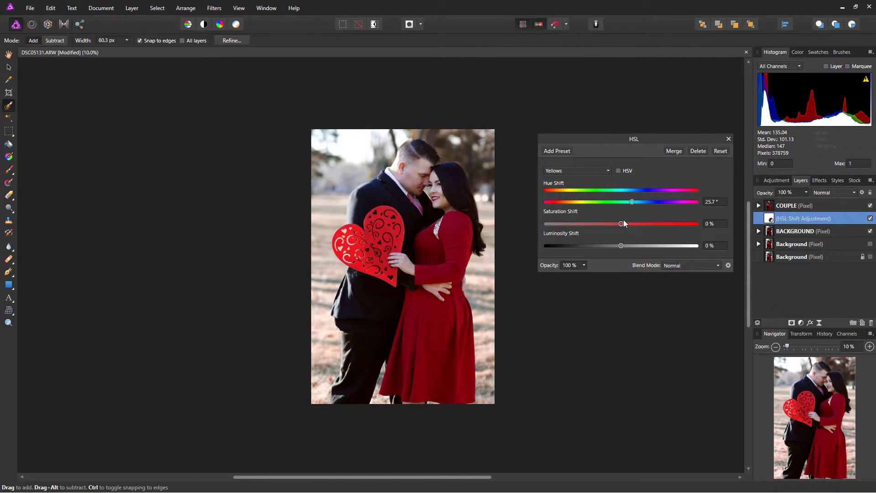
Try a slight hue shift on the Greens, and nest the HSL adjustment inside BACKGROUND.
left_click(607, 171)
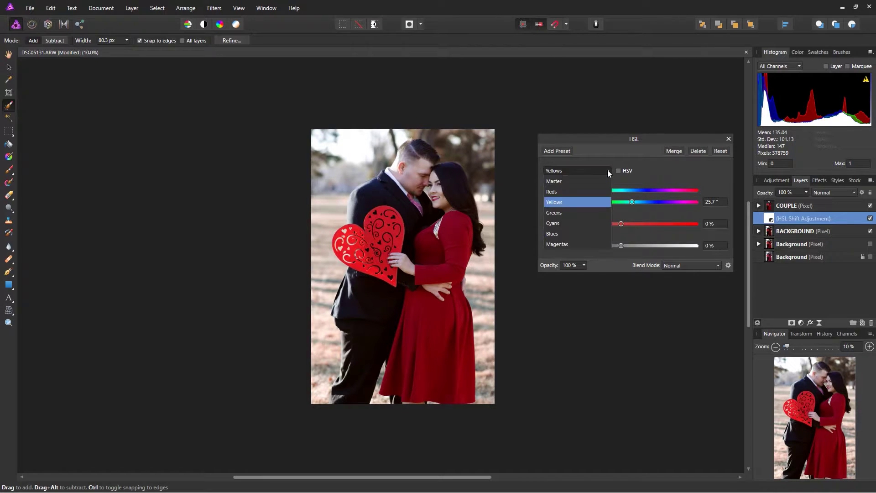
left_click(575, 212)
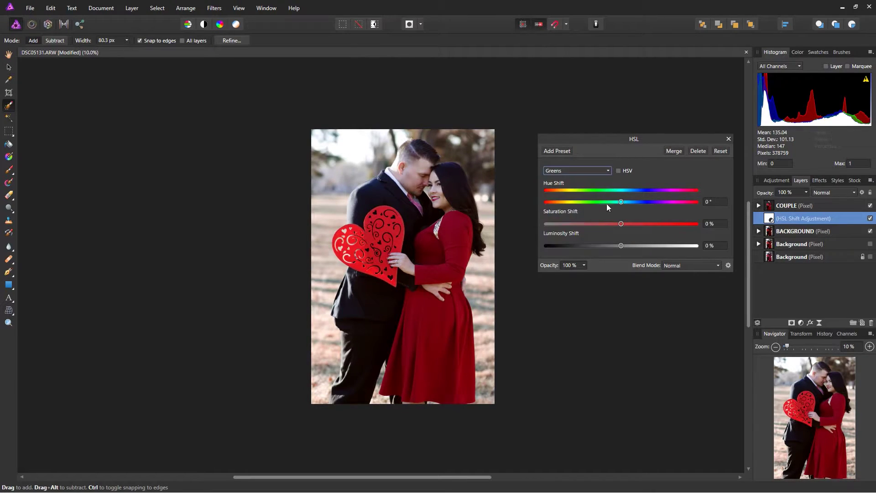
mouse_move(621, 198)
left_mouse_down()
mouse_move(631, 204)
mouse_move(600, 203)
mouse_move(632, 205)
mouse_move(592, 205)
mouse_move(622, 204)
left_mouse_up()
left_click(728, 139)
left_click_drag(812, 218, 776, 231)
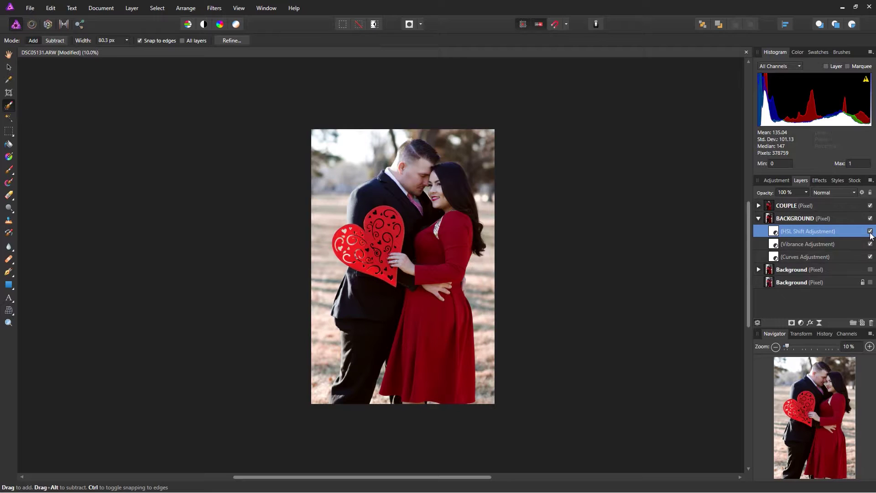
Compare the background with the HSL adjustment switched off and on, leaving it enabled.
left_click(869, 232)
left_click(870, 231)
left_click(869, 231)
left_click(870, 231)
left_click(870, 231)
left_click(870, 231)
left_click(870, 231)
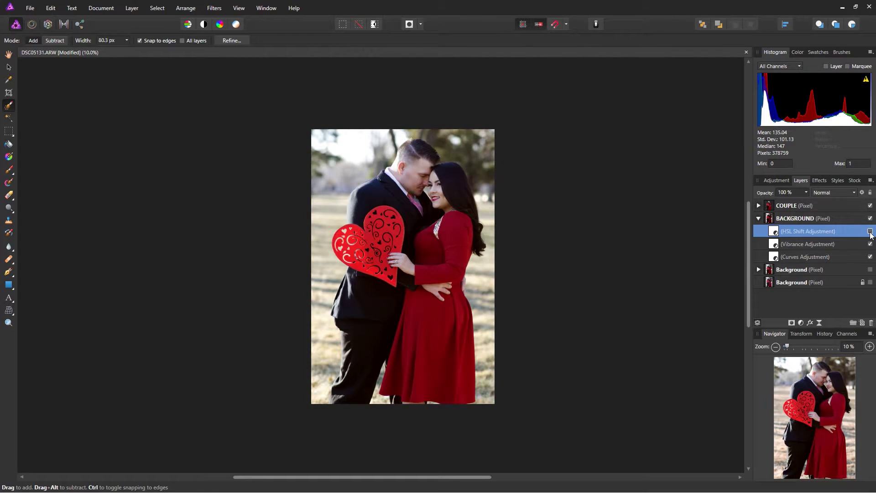
left_click(778, 207)
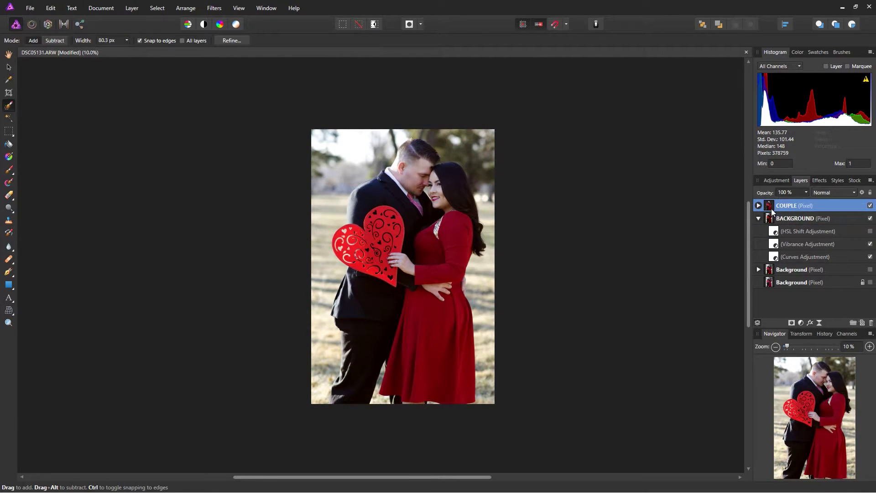
left_click(870, 231)
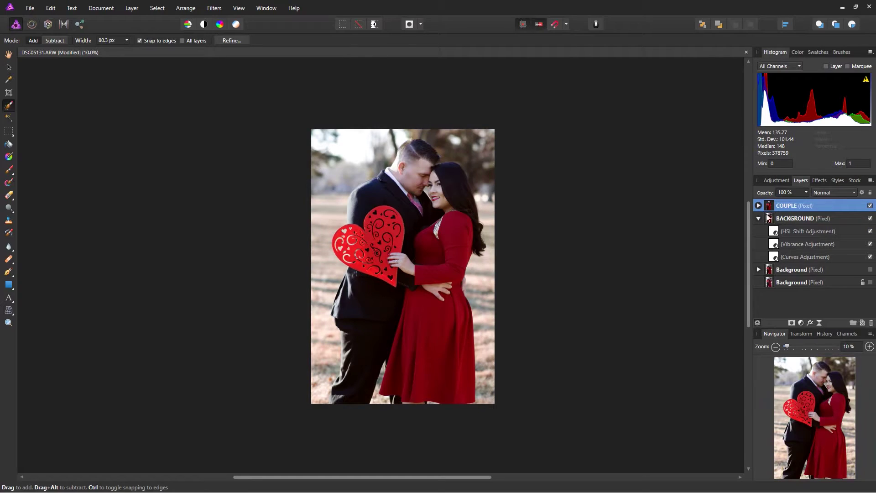
Add a White Balance adjustment inside COUPLE, shift it slightly warmer, and compare the couple with and without it.
left_click(758, 206)
left_click(793, 218)
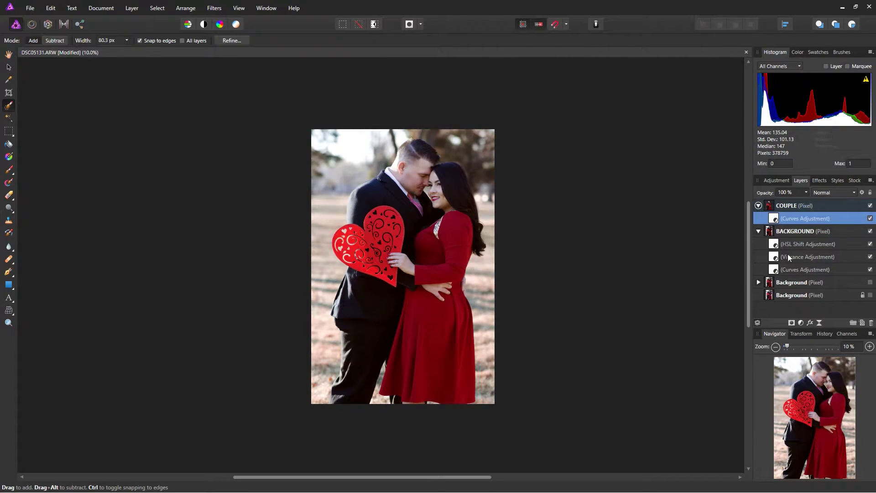
left_click(800, 323)
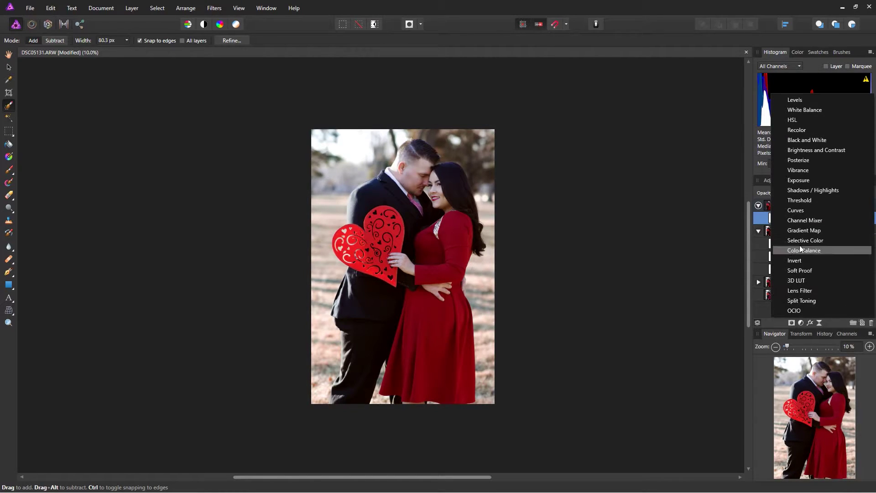
left_click(795, 112)
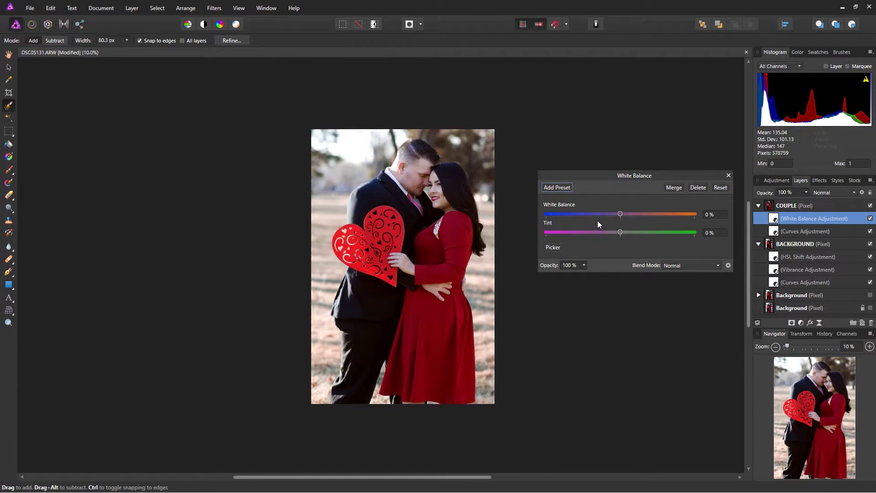
left_click_drag(622, 213, 631, 215)
left_click(728, 176)
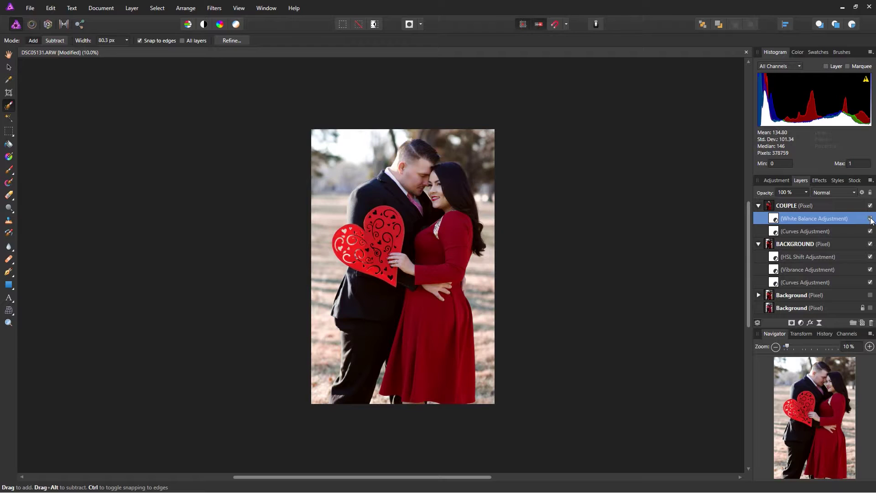
left_click(869, 346)
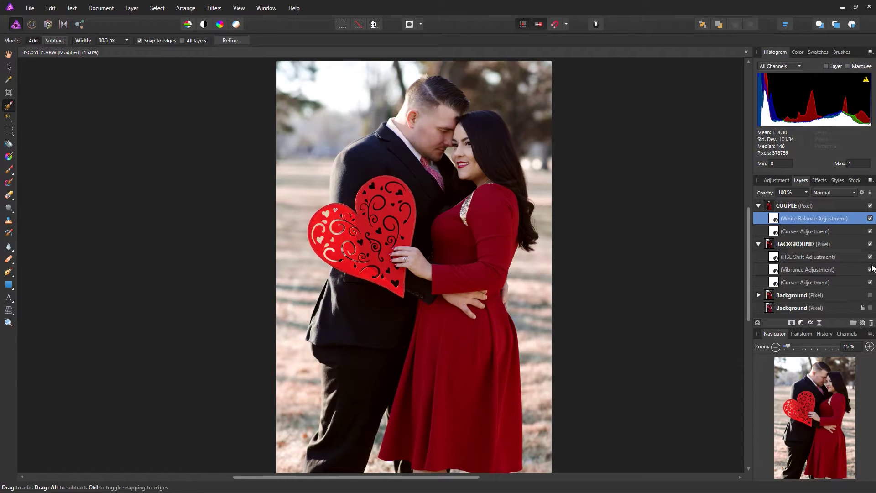
left_click(870, 218)
left_click(869, 219)
left_click(775, 346)
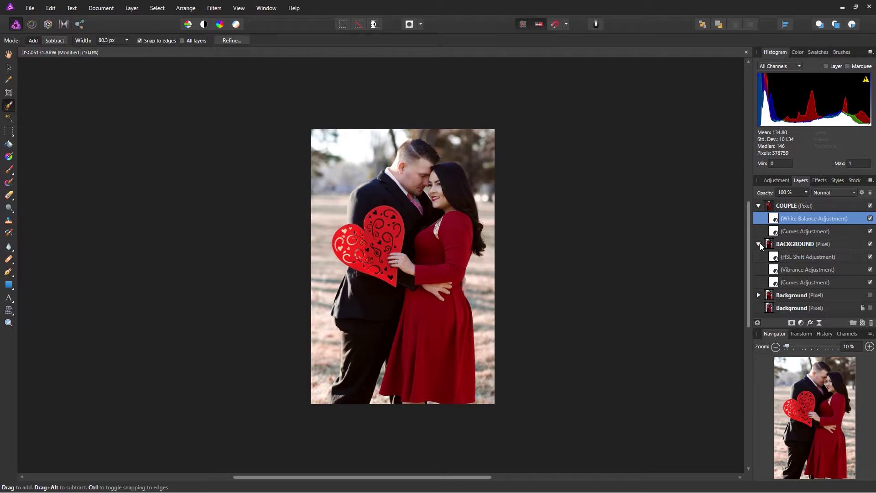
Collapse and select the COUPLE and BACKGROUND layers, and merge the visible layers into a new pixel layer.
left_click(758, 243)
left_click(758, 205)
left_click(798, 219)
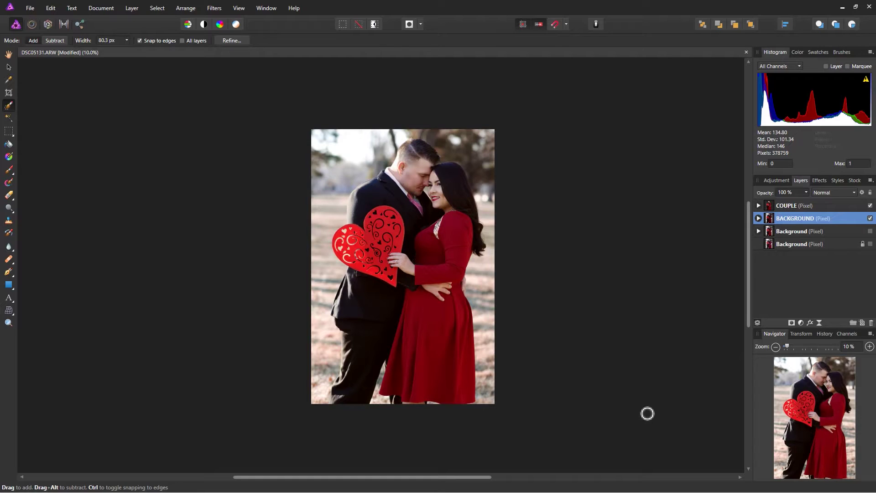
left_click(776, 209)
left_click(788, 219, "shift")
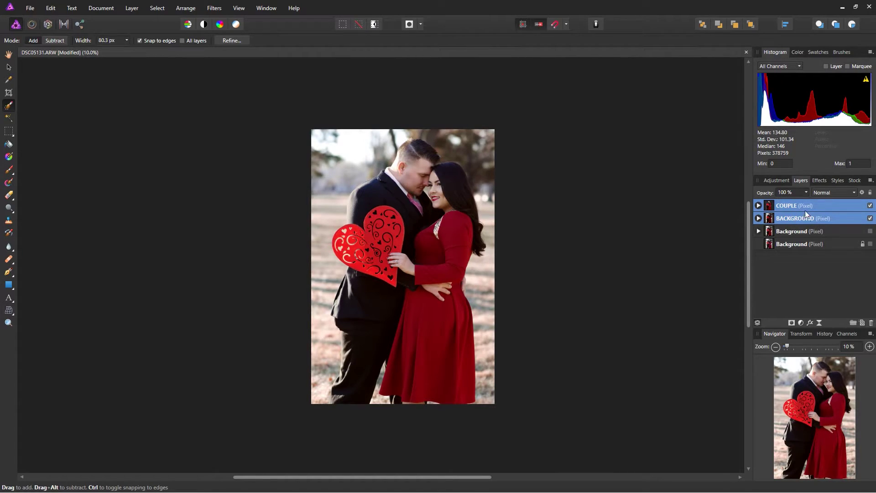
left_click(132, 8)
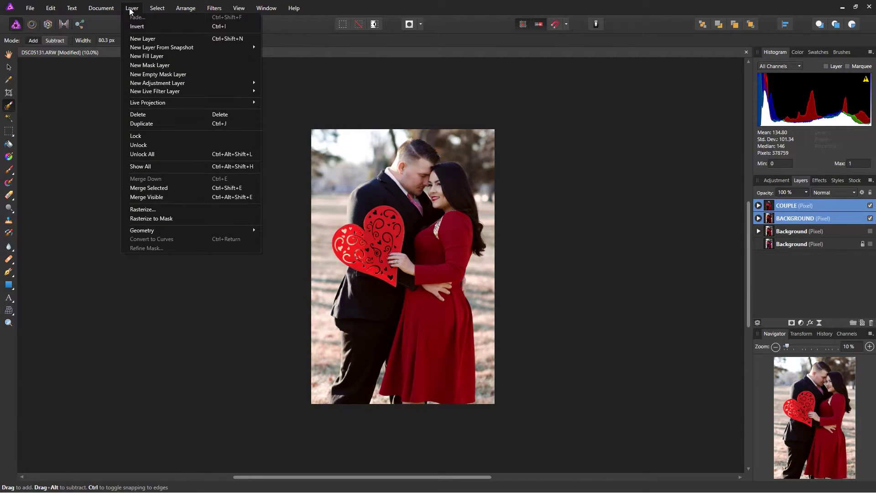
left_click(140, 197)
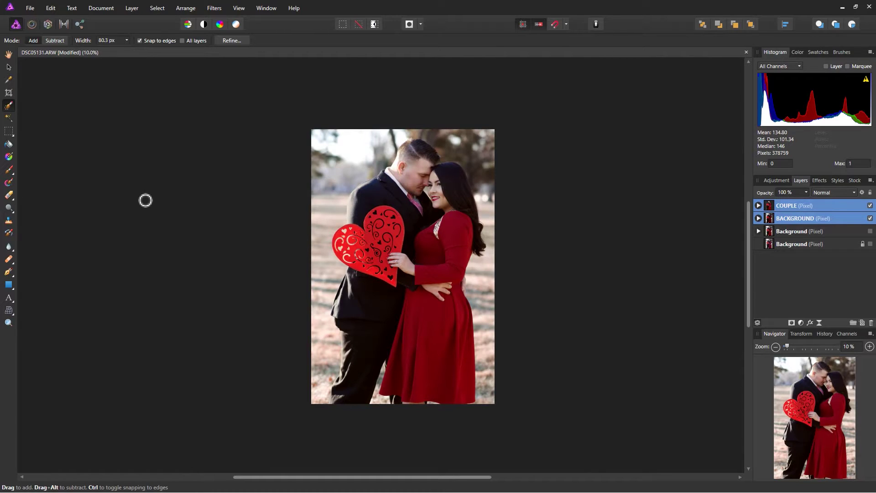
key("ctrl+shift+alt+e")
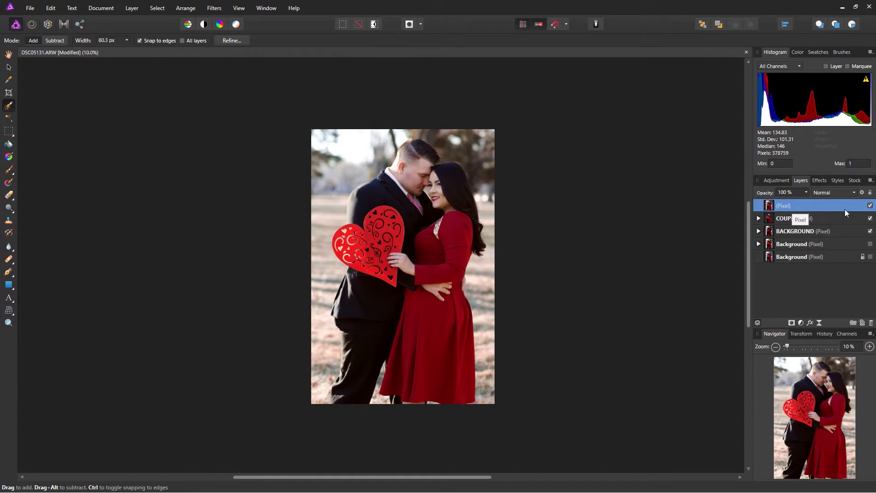
Hide the COUPLE and BACKGROUND layers and name the merged pixel layer NEW.
left_click(870, 218)
left_click(870, 231)
double_click(793, 206)
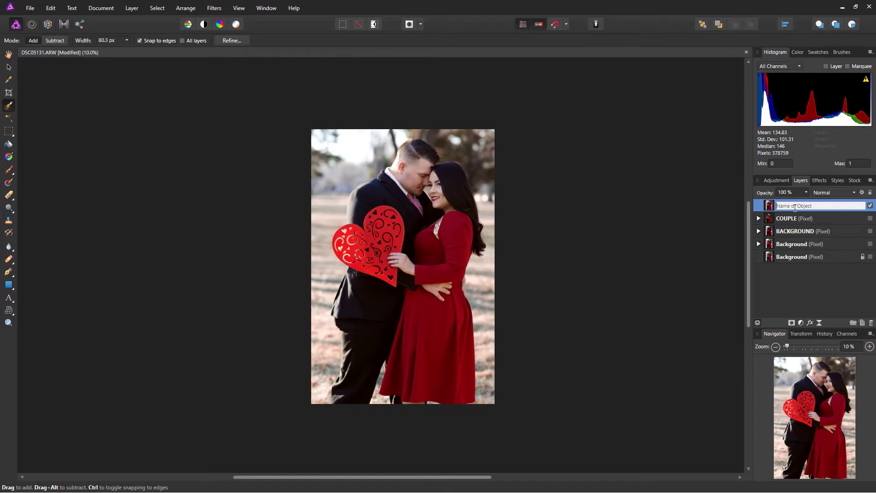
type("NEW")
key("Return")
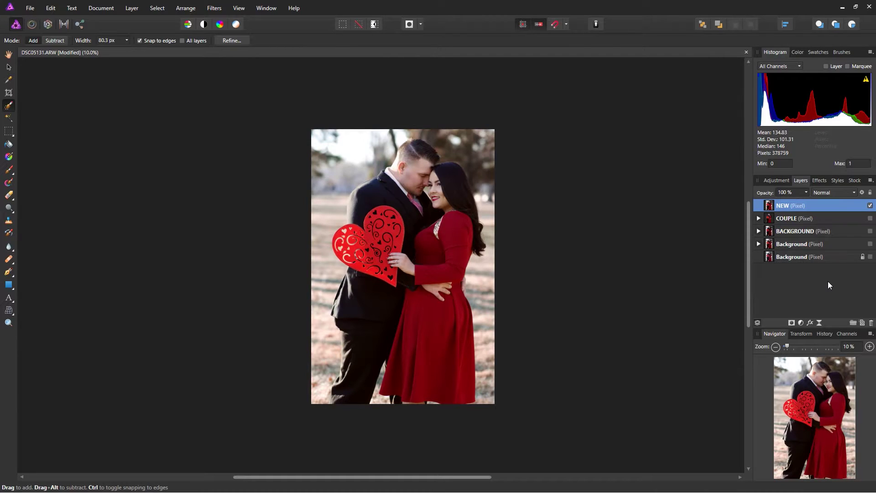
Add a Lens Filter adjustment at 25% opacity, nest it inside the NEW layer, and expand that layer.
left_click(801, 323)
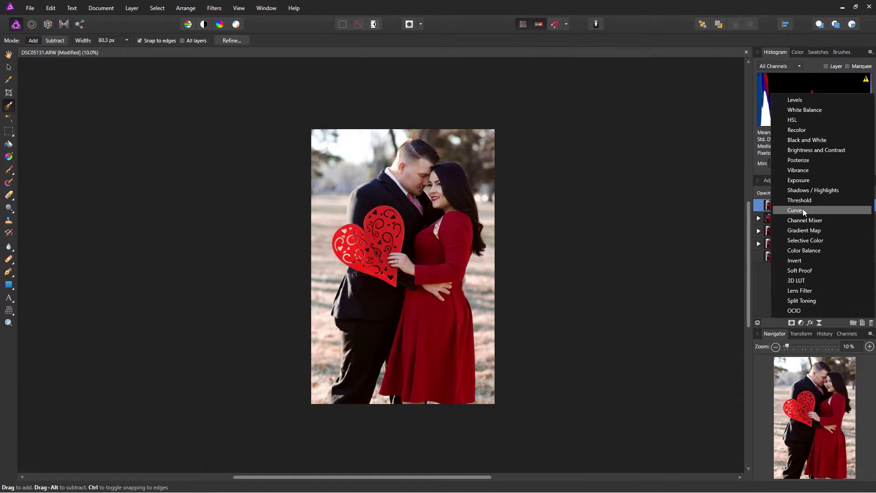
left_click(805, 291)
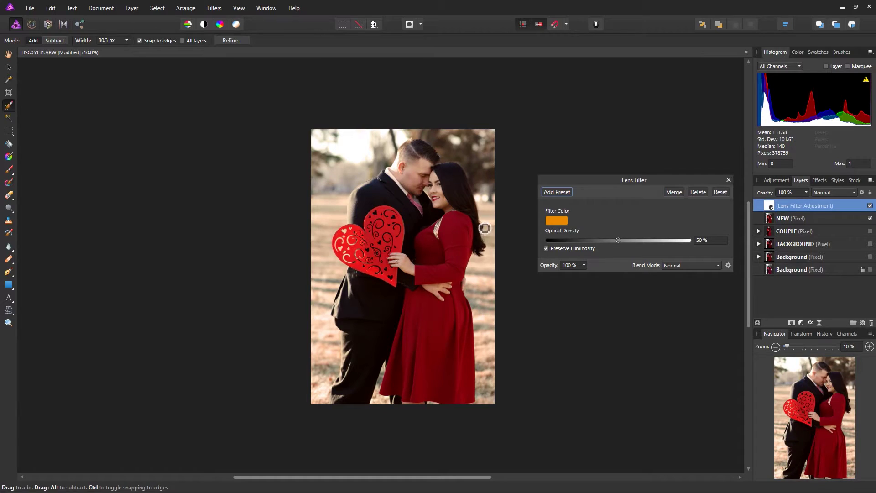
left_click(584, 271)
left_click_drag(585, 273, 536, 274)
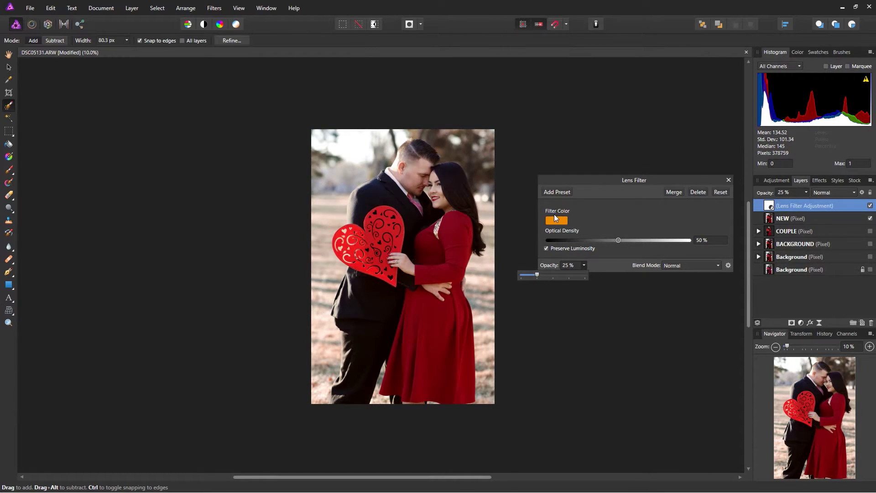
left_click(729, 179)
left_click_drag(770, 203, 793, 221)
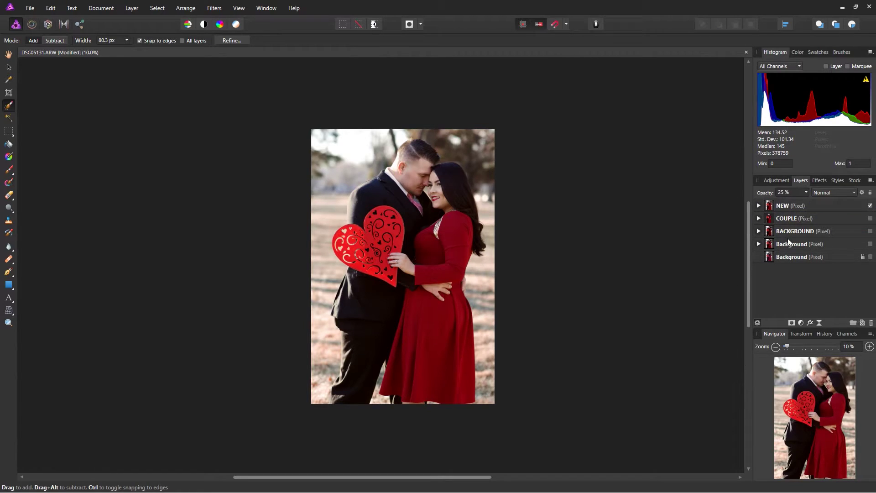
left_click(758, 206)
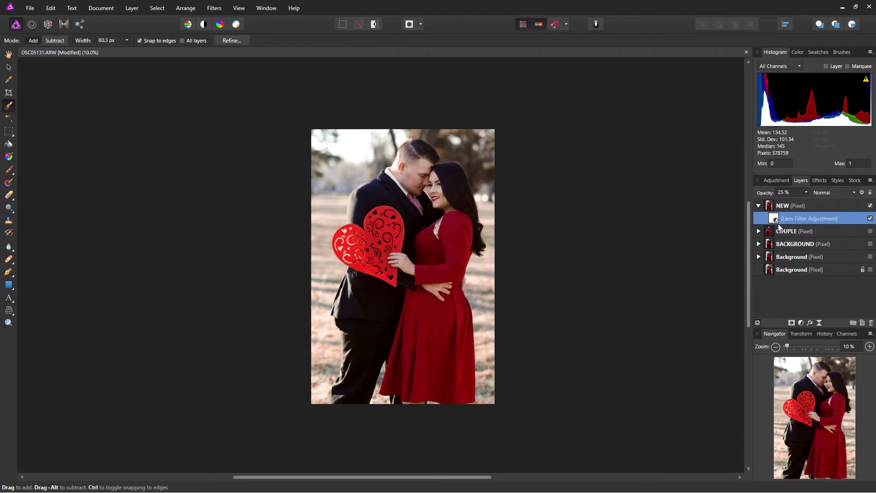
Add a Curves adjustment inside NEW, with anchor points in the shadows and midtones, lifting the black point and slightly raising the midtones.
left_click(801, 322)
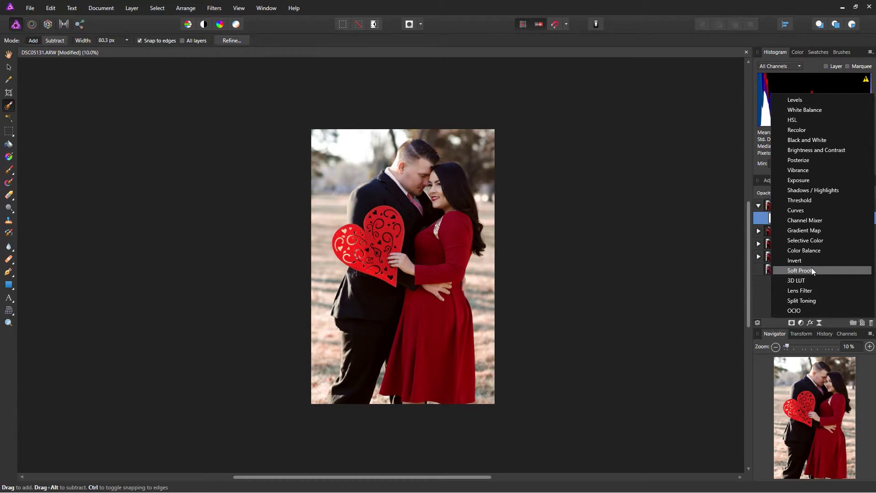
left_click(799, 211)
left_click(591, 183)
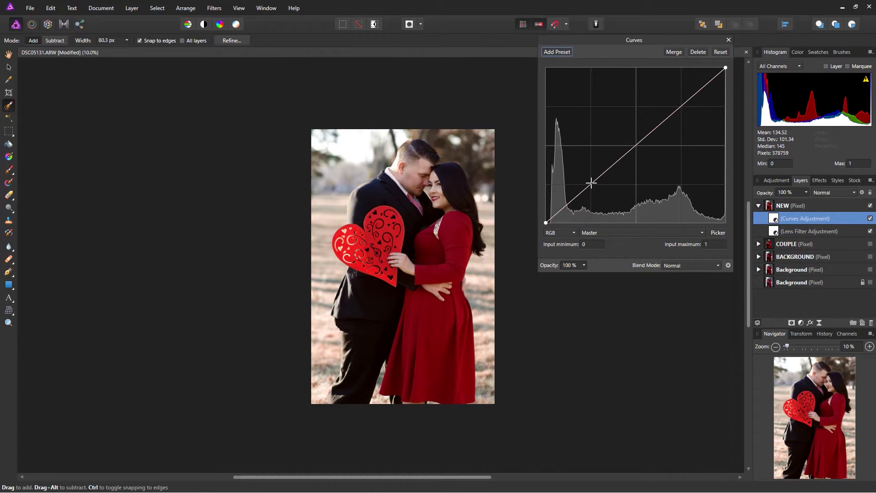
left_click(634, 143)
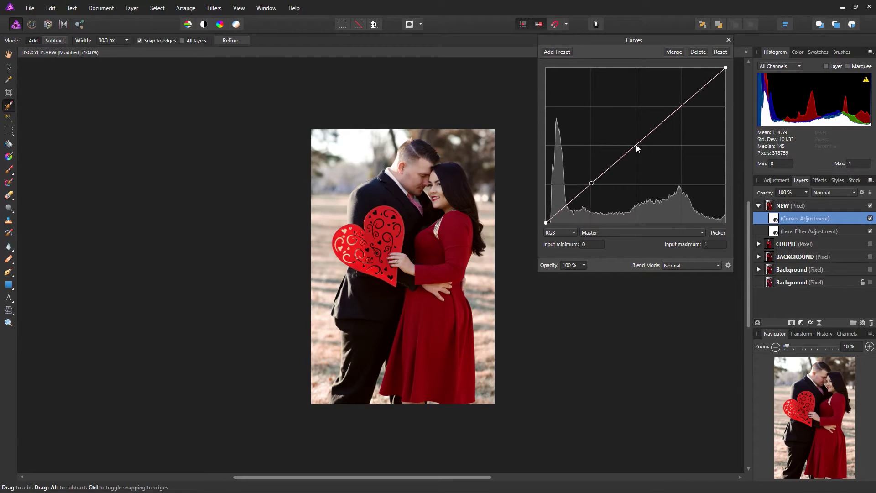
left_click(546, 223)
left_click_drag(546, 224, 541, 212)
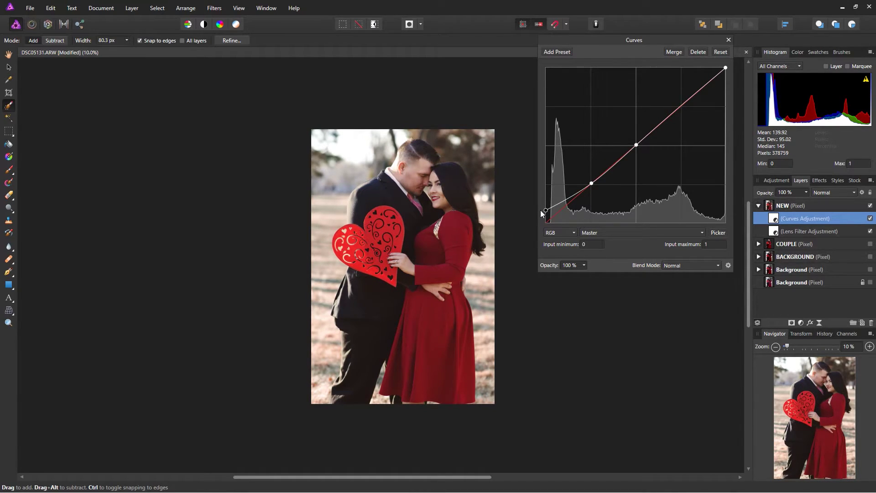
left_click_drag(635, 145, 634, 147)
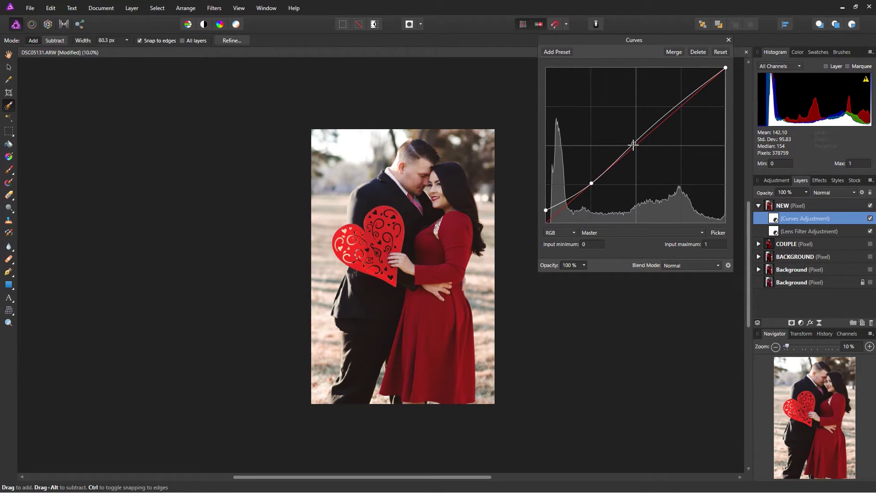
left_click(729, 40)
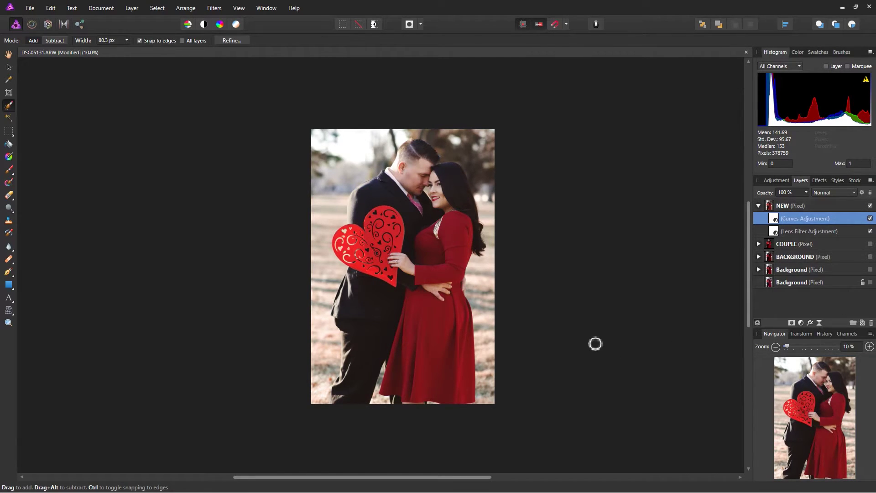
Compare the enlarged portrait with the Curves adjustment switched off and on, leaving it enabled.
key("ctrl+plus")
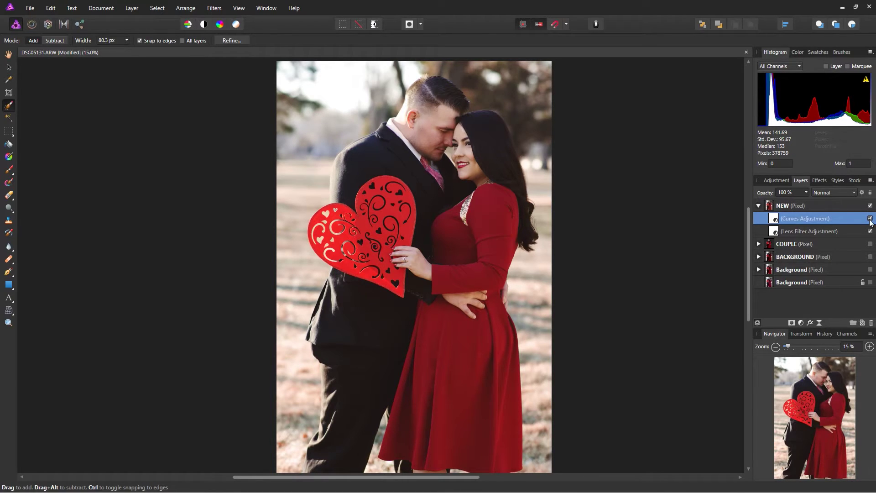
left_click(869, 218)
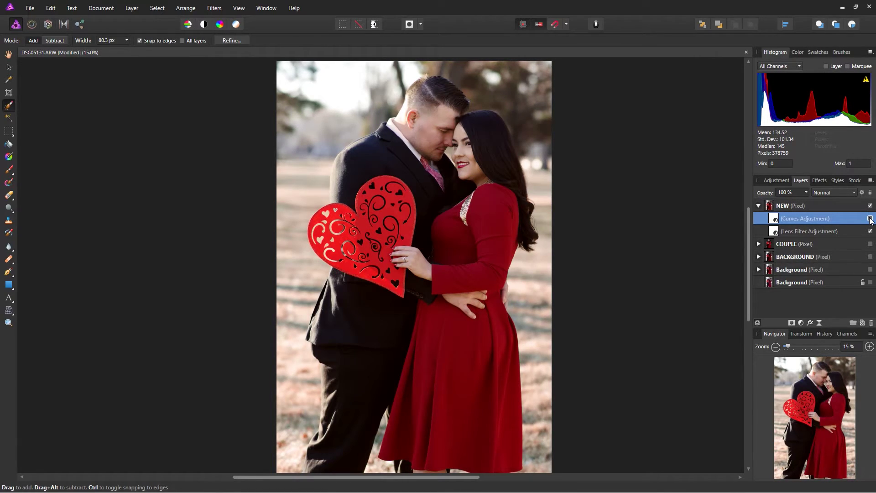
left_click(869, 218)
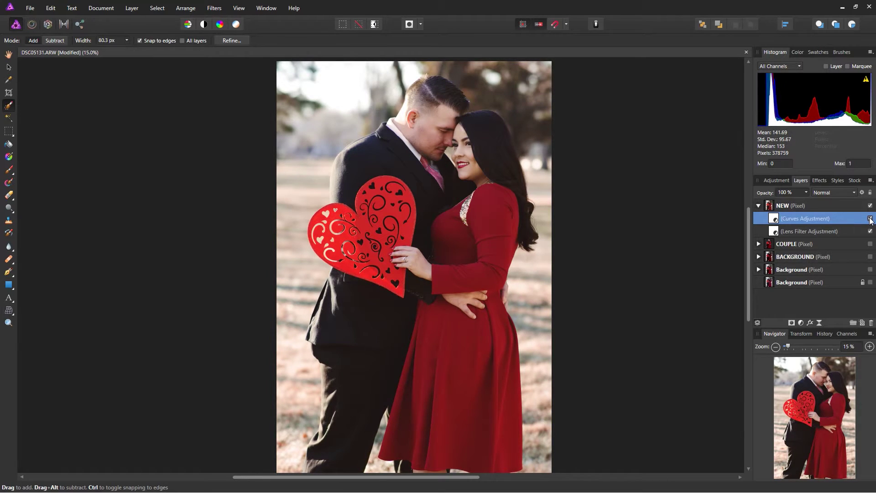
left_click(869, 219)
left_click(869, 219)
left_click(869, 218)
left_click(870, 218)
left_click(869, 218)
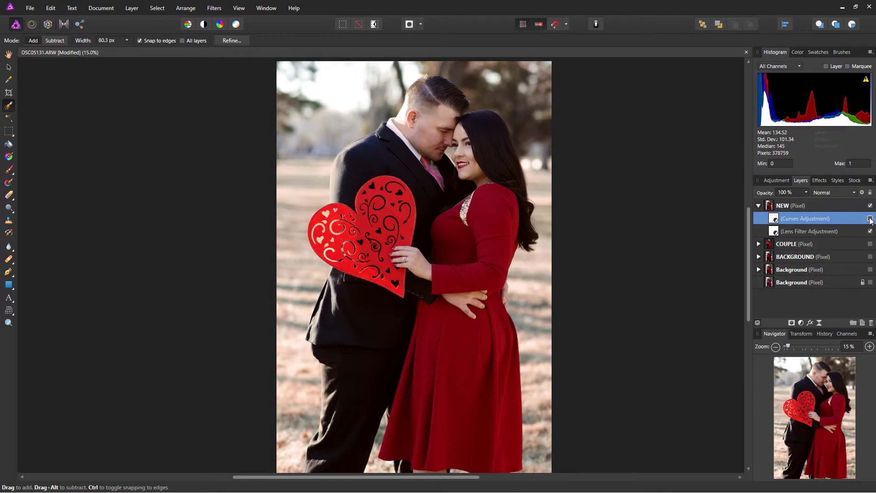
left_click(869, 219)
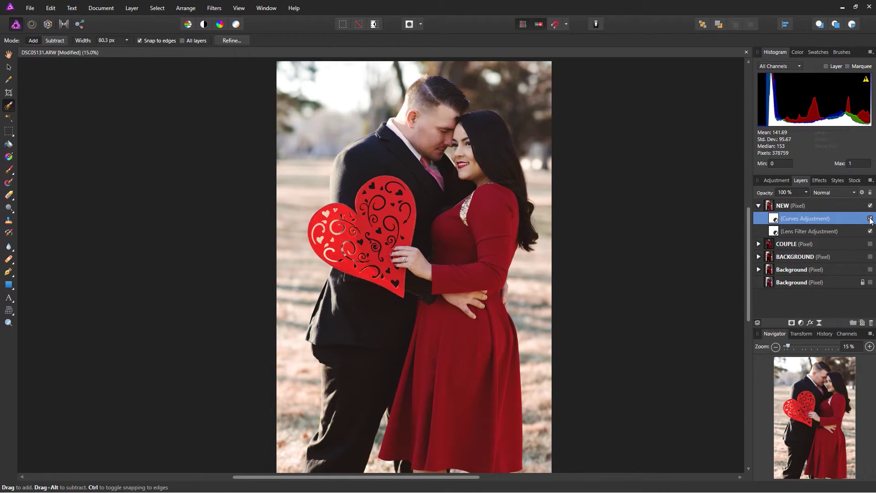
left_click(870, 219)
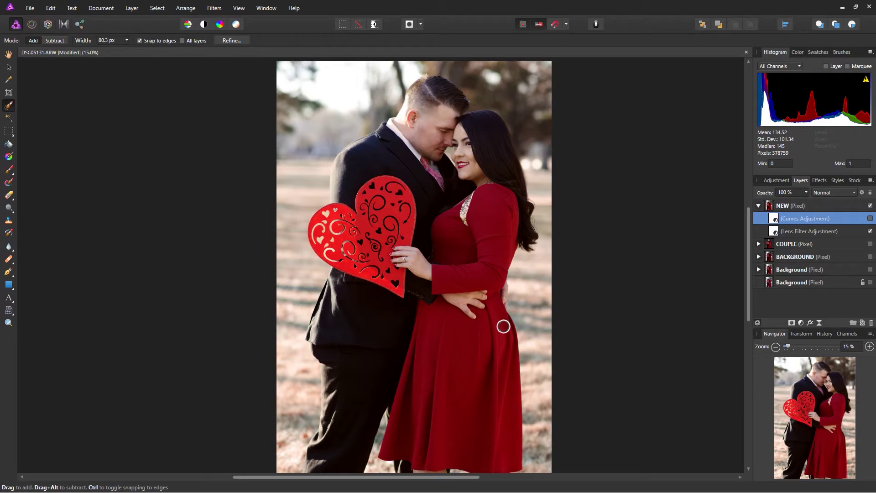
left_click(870, 219)
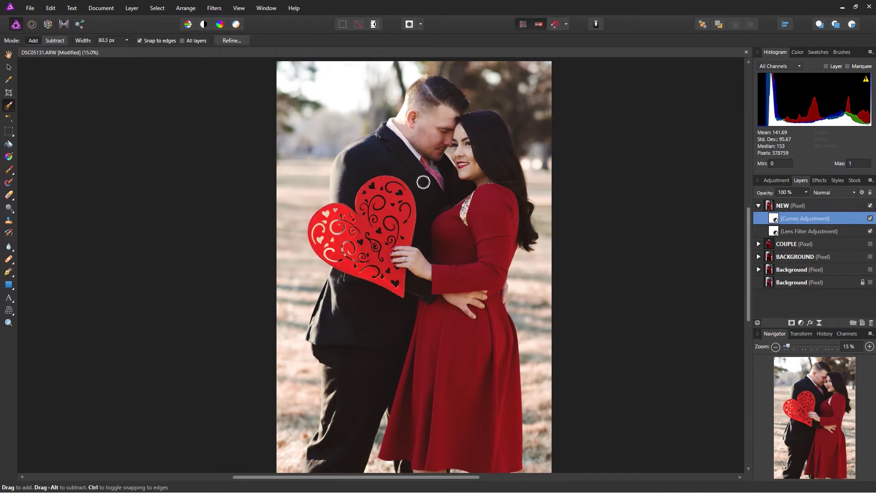
left_click(775, 347)
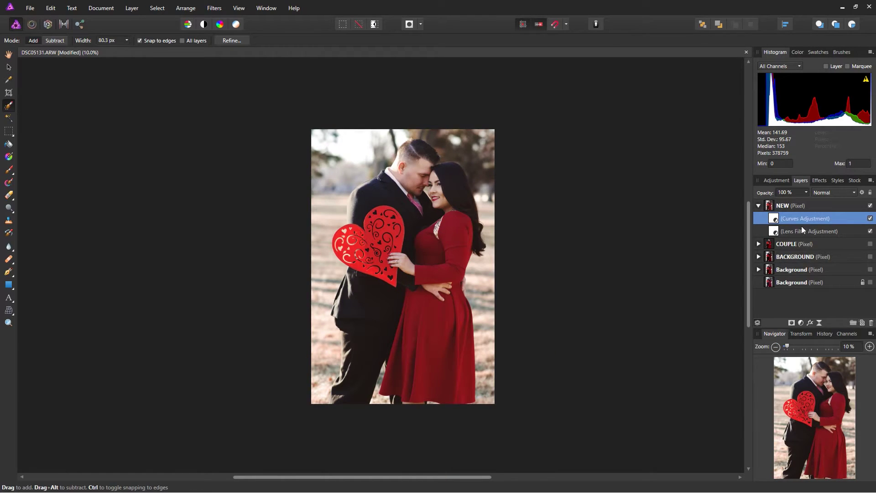
Try a live Denoise filter on the NEW layer with adjusted luminance denoise, and delete the filter.
left_click(789, 206)
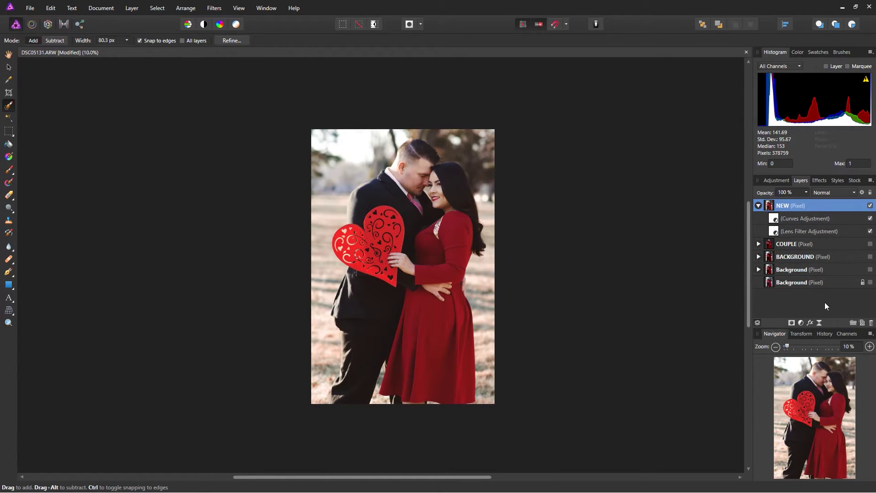
left_click(819, 322)
left_click(793, 224)
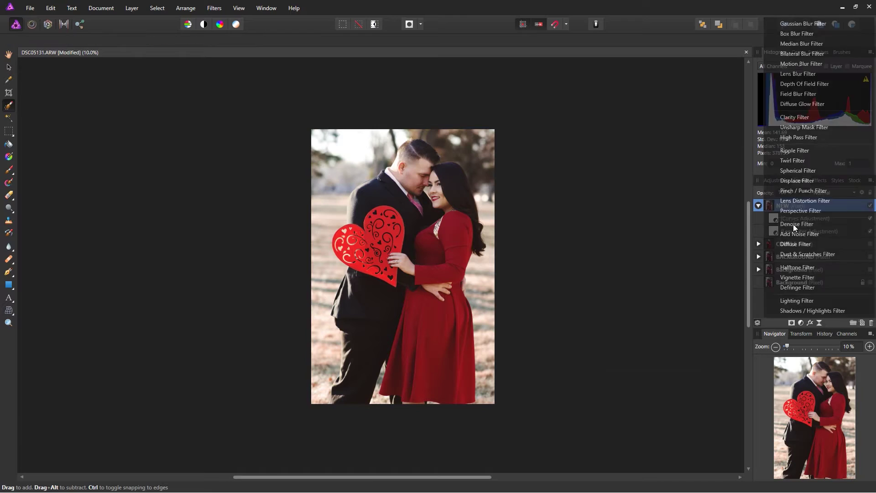
left_click_drag(587, 381, 627, 386)
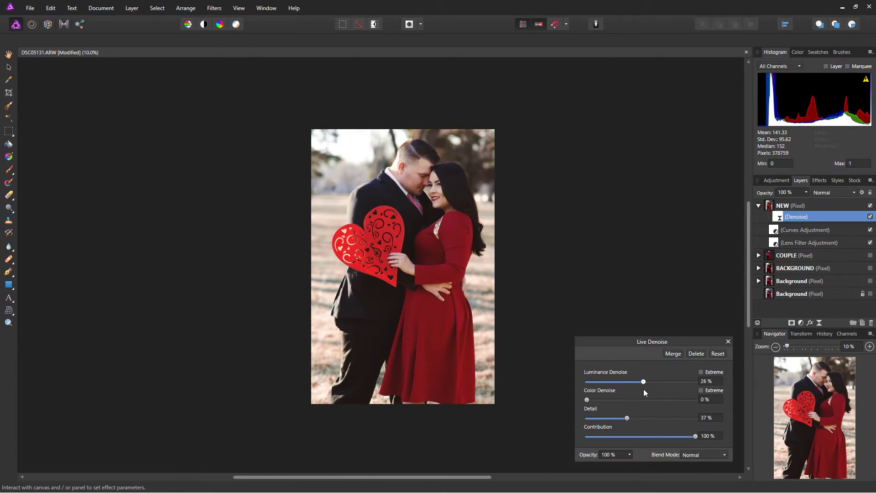
left_click_drag(643, 389, 562, 395)
left_click(727, 342)
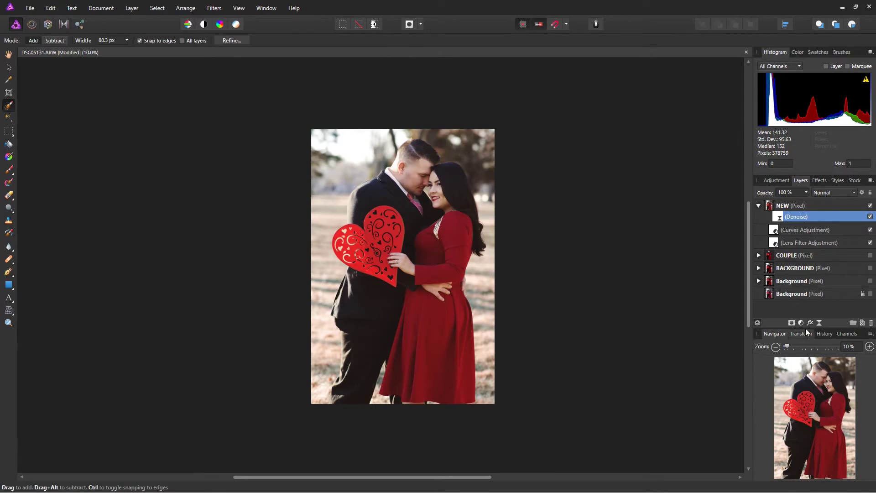
left_click(870, 321)
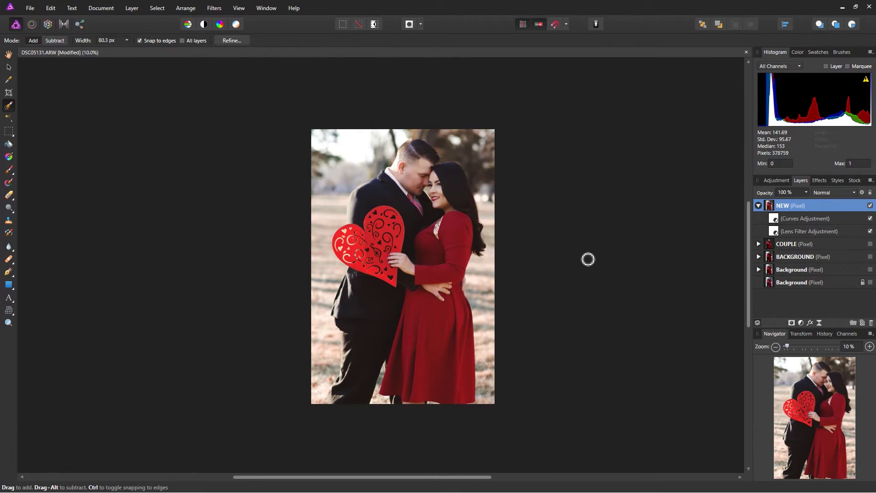
Collapse the NEW layer and make the locked original Background layer visible.
key("ctrl+plus")
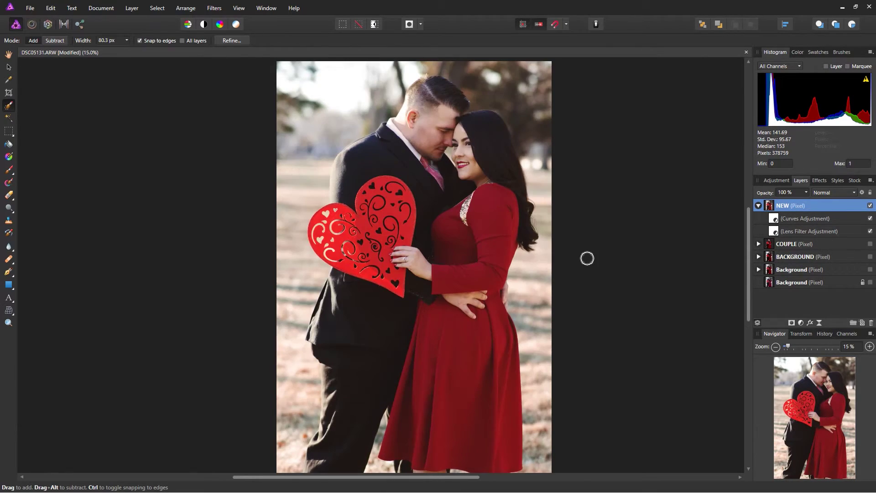
left_click(758, 205)
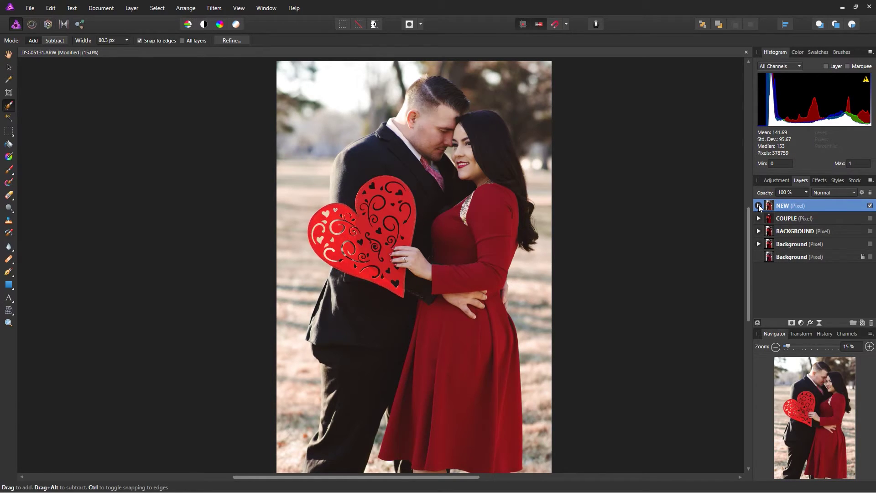
left_click(869, 256)
Compare the finished grade with the original photo by repeatedly hiding and showing the NEW layer, leaving it visible.
left_click(870, 206)
left_click(869, 205)
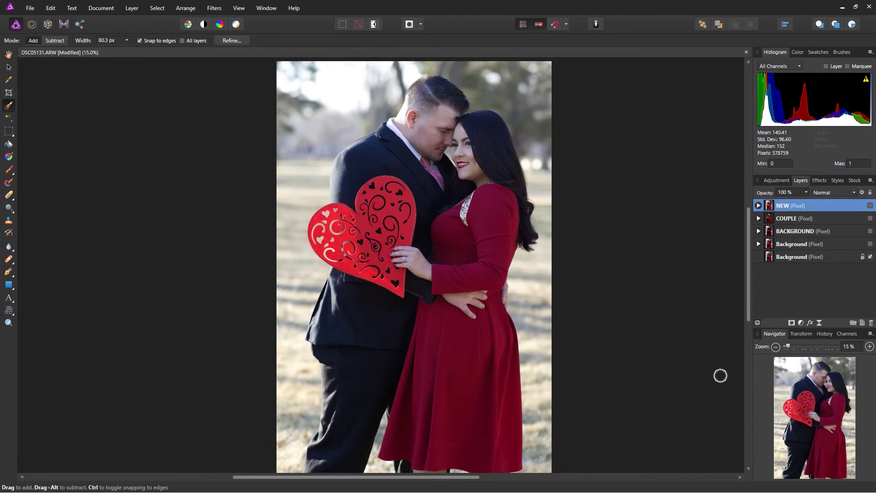
left_click(869, 206)
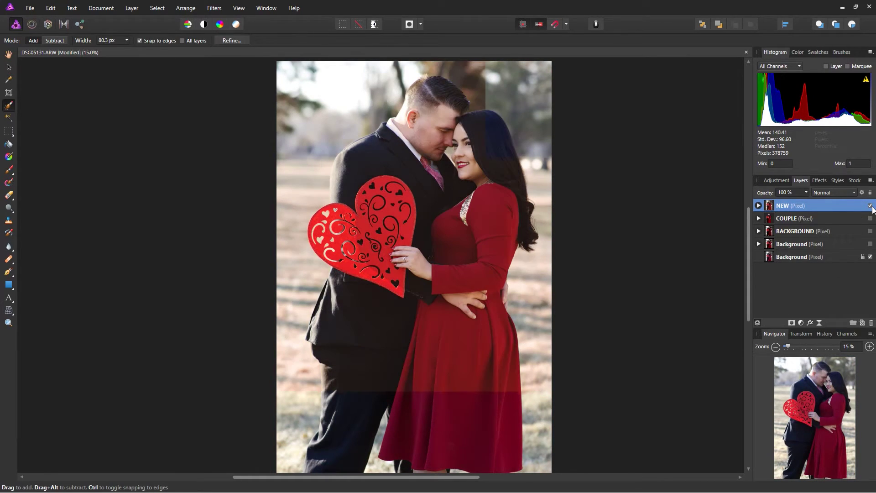
left_click(869, 205)
left_click(869, 206)
left_click(870, 206)
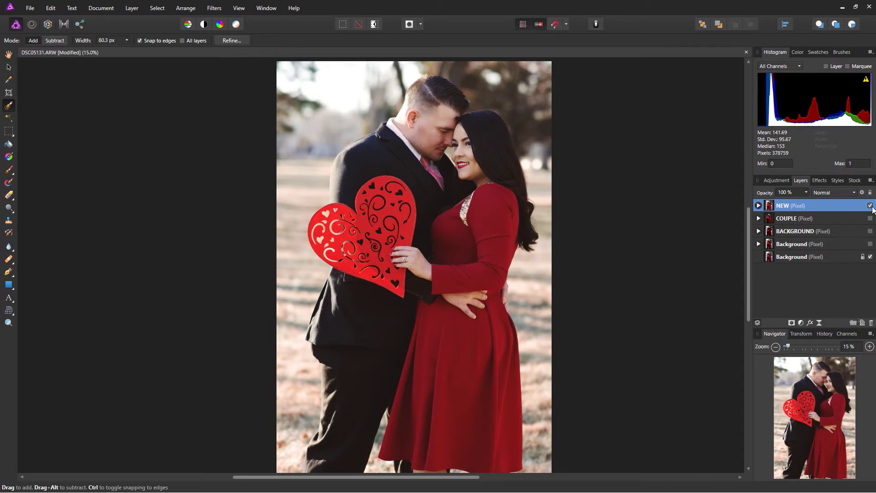
left_click(870, 206)
left_click(869, 205)
left_click(870, 206)
left_click(869, 206)
left_click(870, 206)
left_click(870, 206)
key("ctrl+minus")
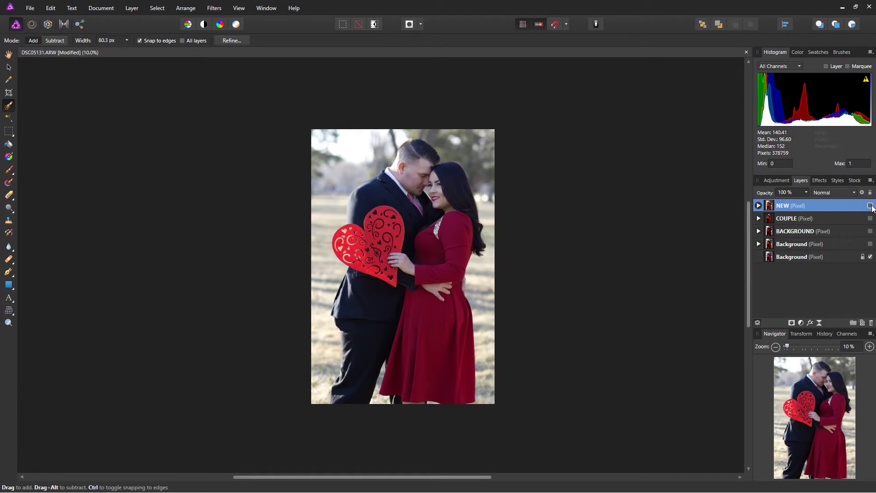
left_click(870, 206)
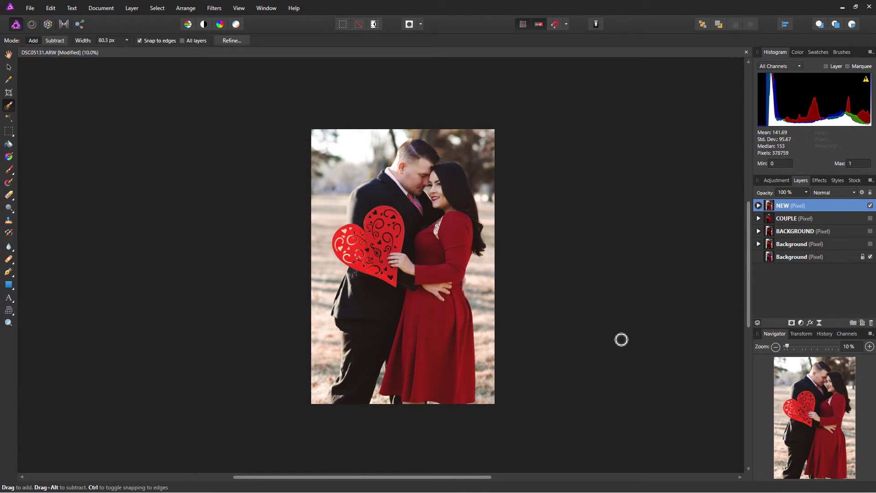